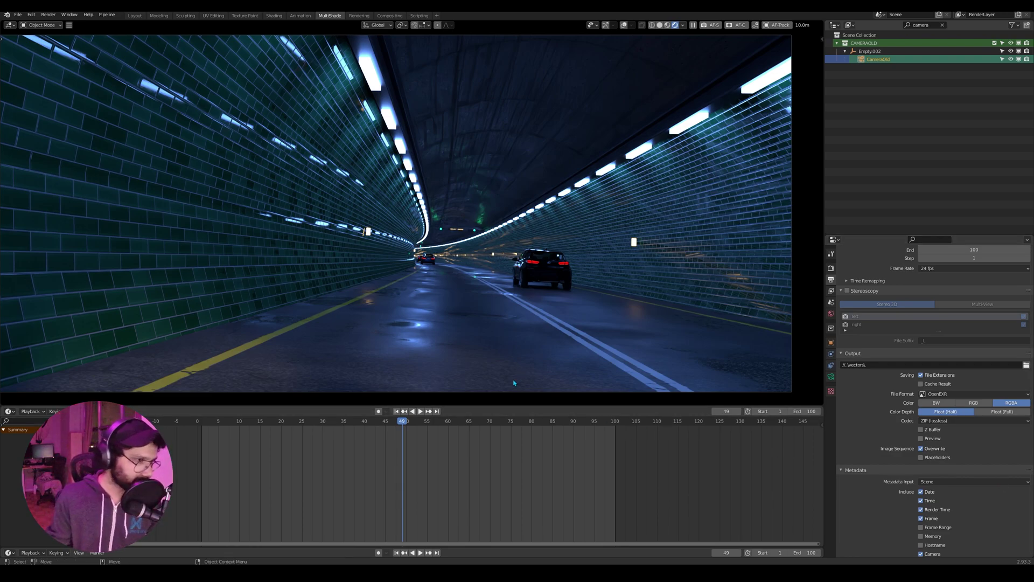
- Play the tunnel animation in reverse and stop playback at frame 33
key(shift+ctrl+space)
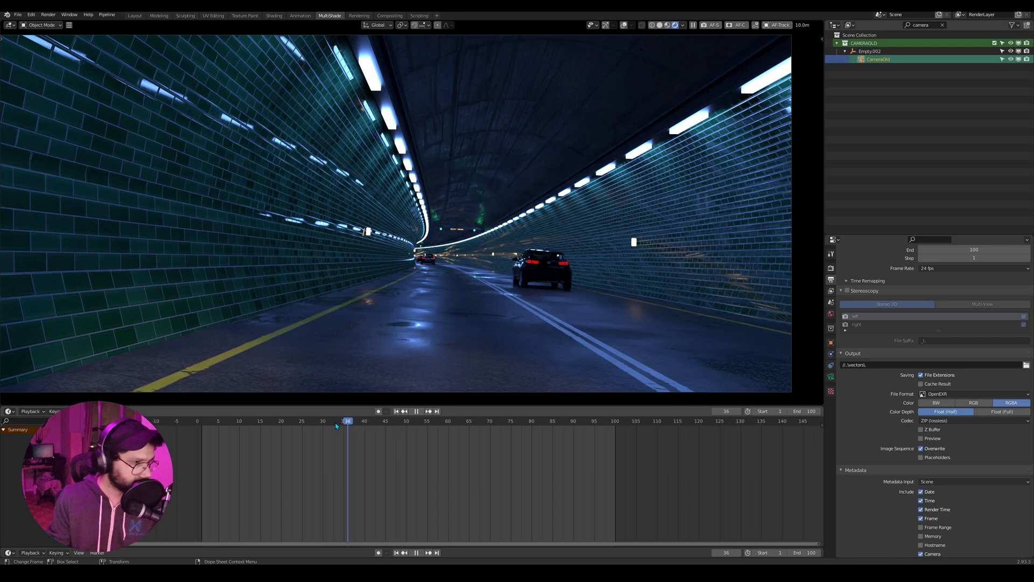
key(space)
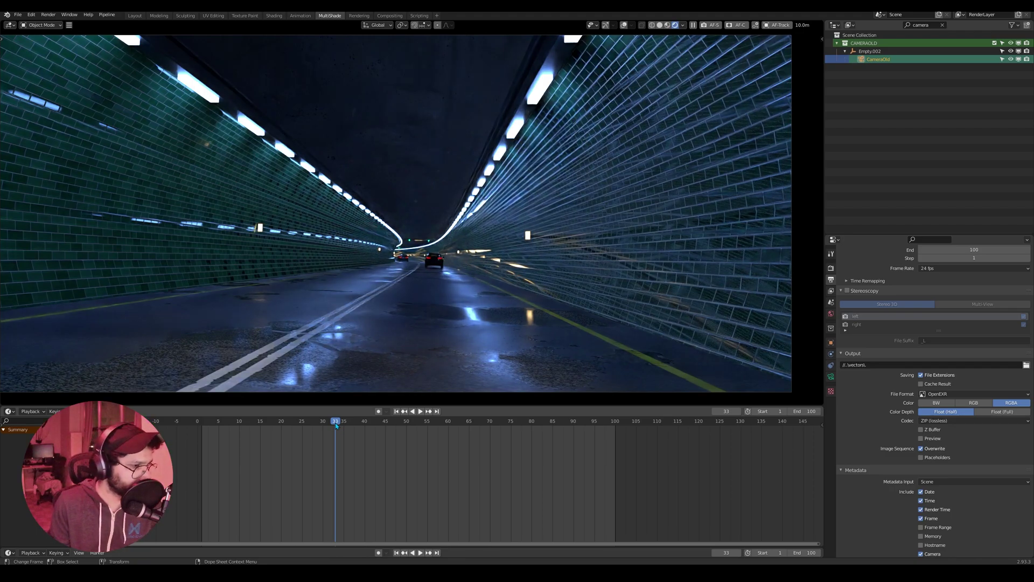
- Return to frame 21 and enable the Vector pass in the View Layer passes
drag(336, 426, 286, 428)
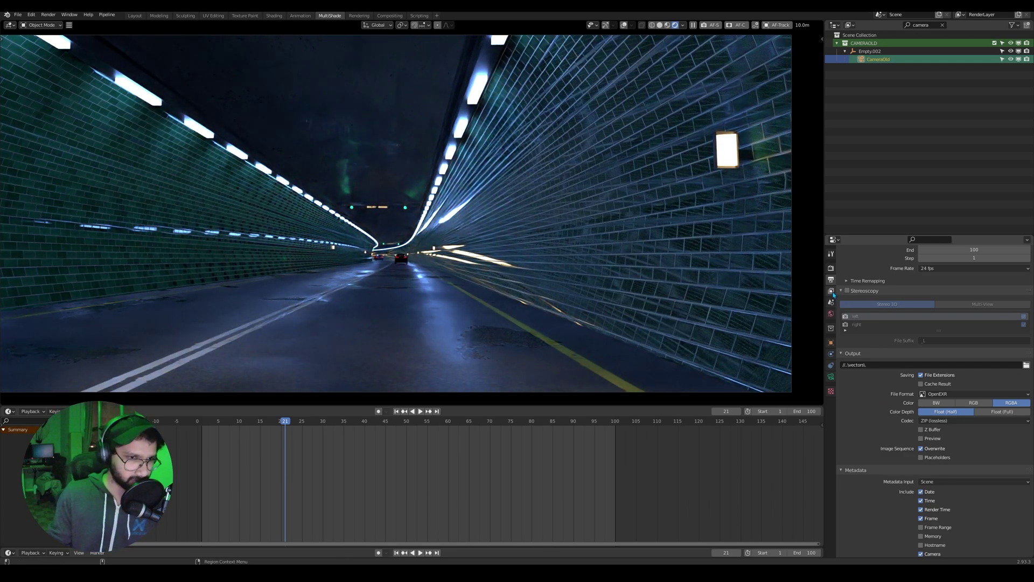
click(831, 291)
scroll(921, 354, up, 4)
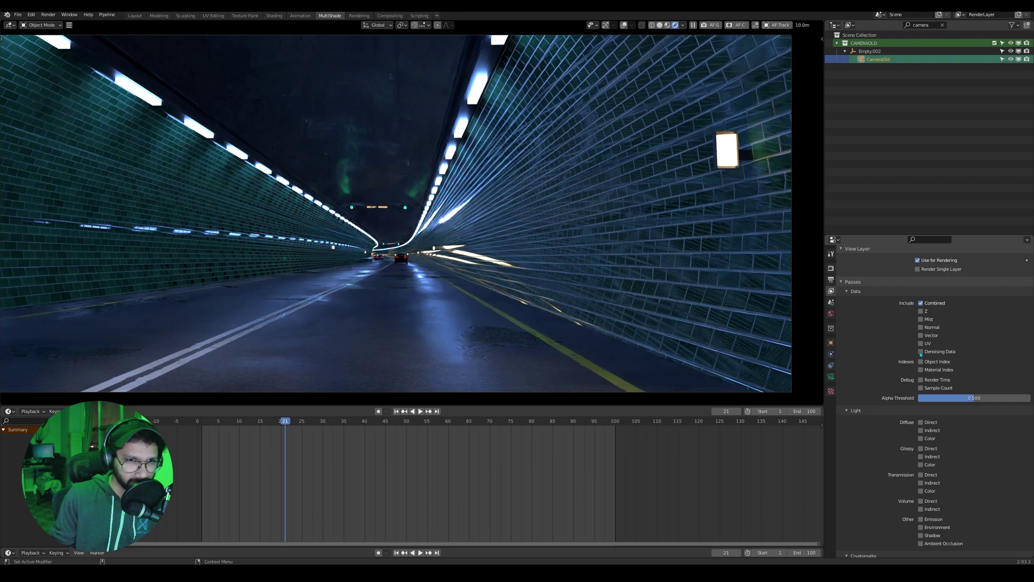
click(921, 335)
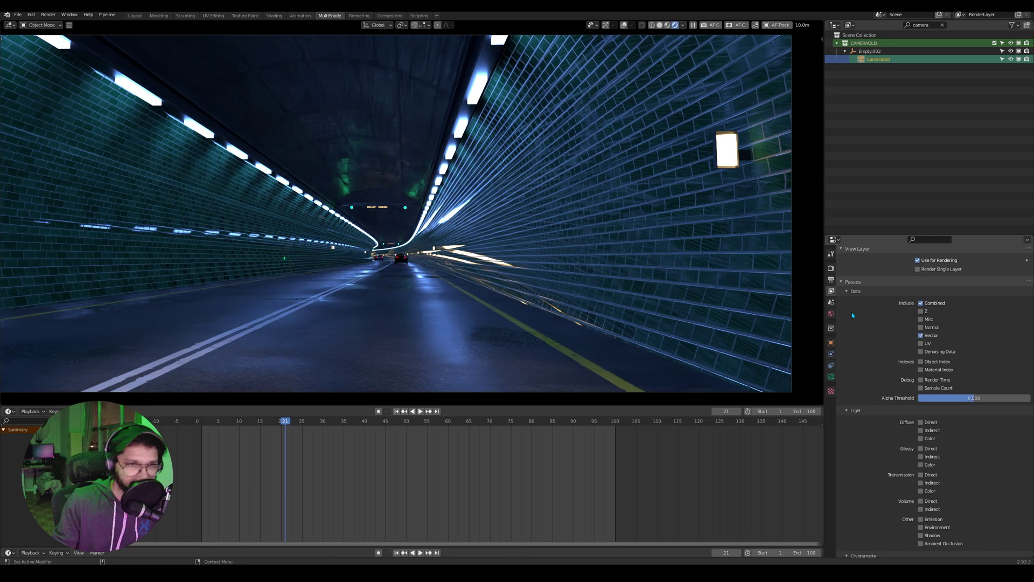
- Set the render output file format to OpenEXR MultiLayer
click(830, 279)
scroll(892, 349, down, 5)
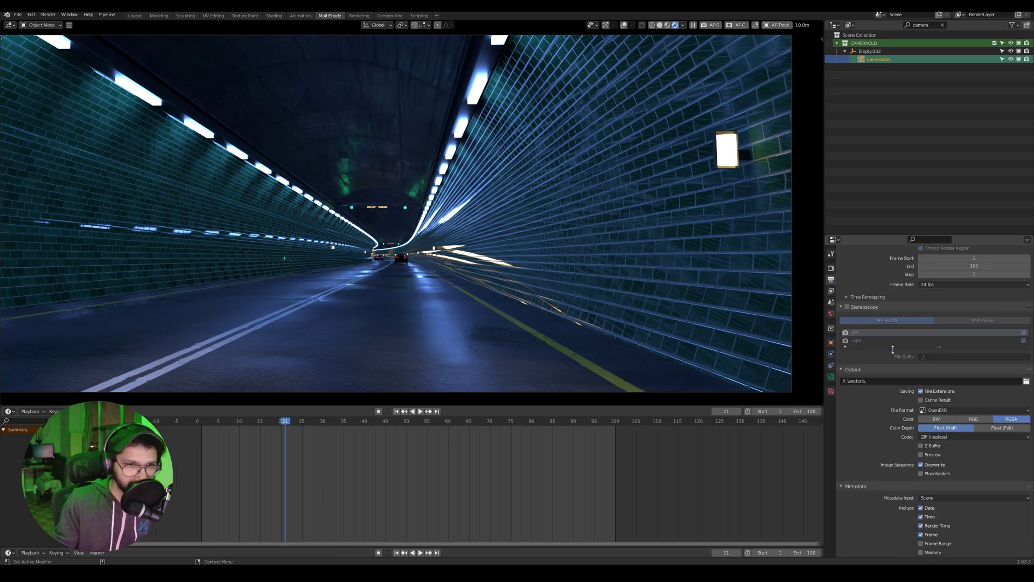
scroll(892, 349, up, 1)
click(916, 428)
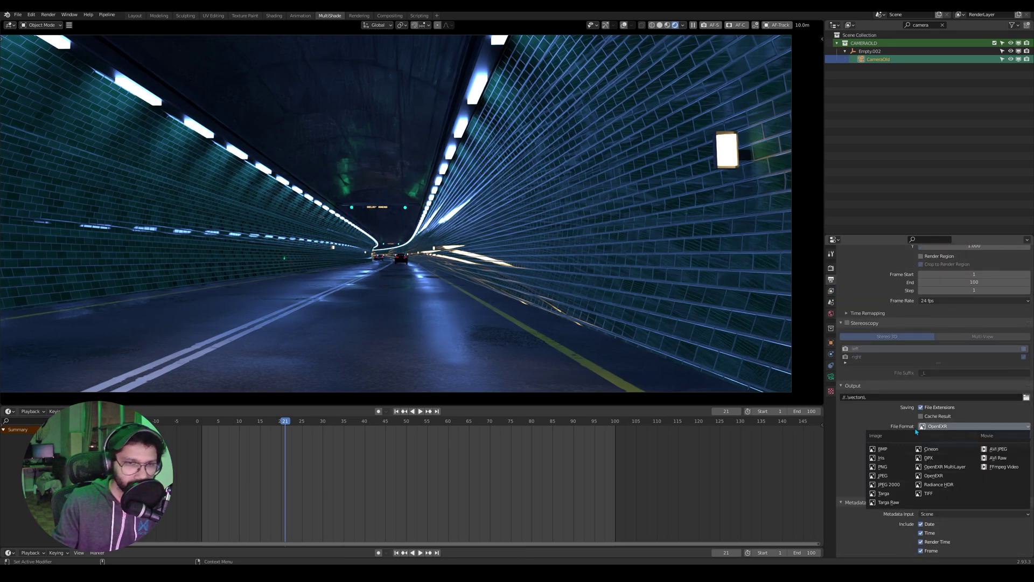
click(928, 467)
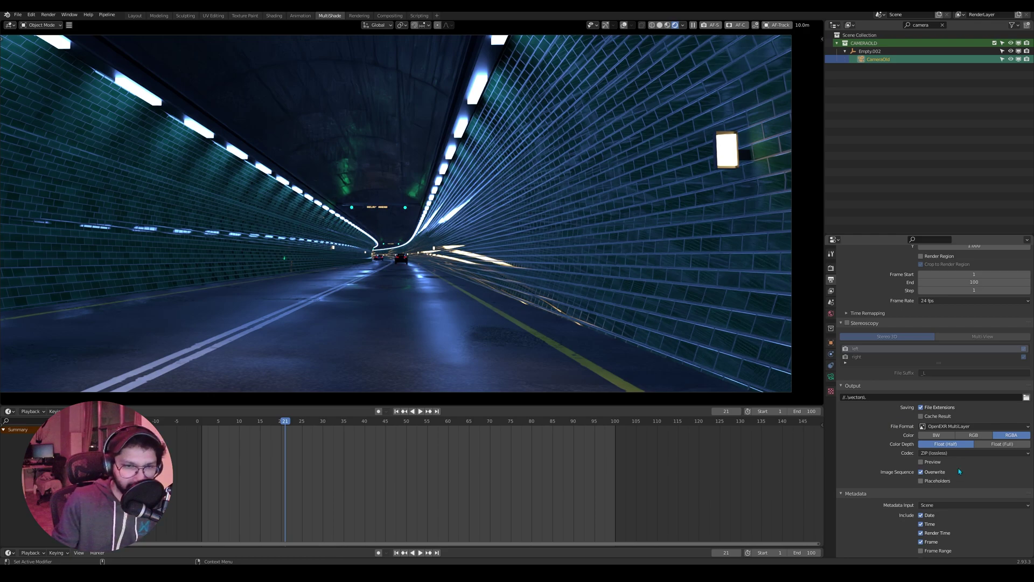
- Browse to the output folder and name the render output MotionBlurRGB
click(1027, 396)
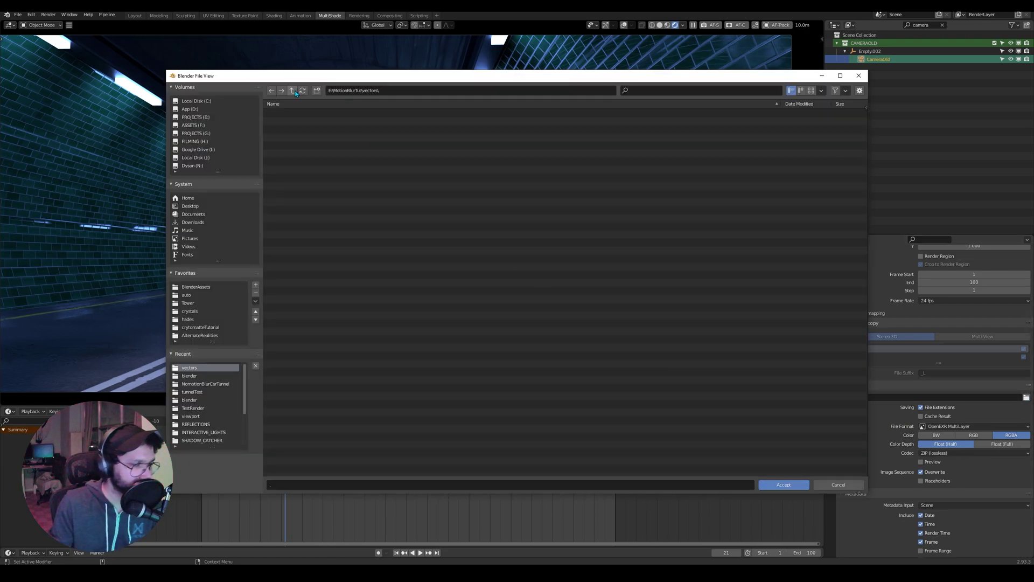
click(312, 483)
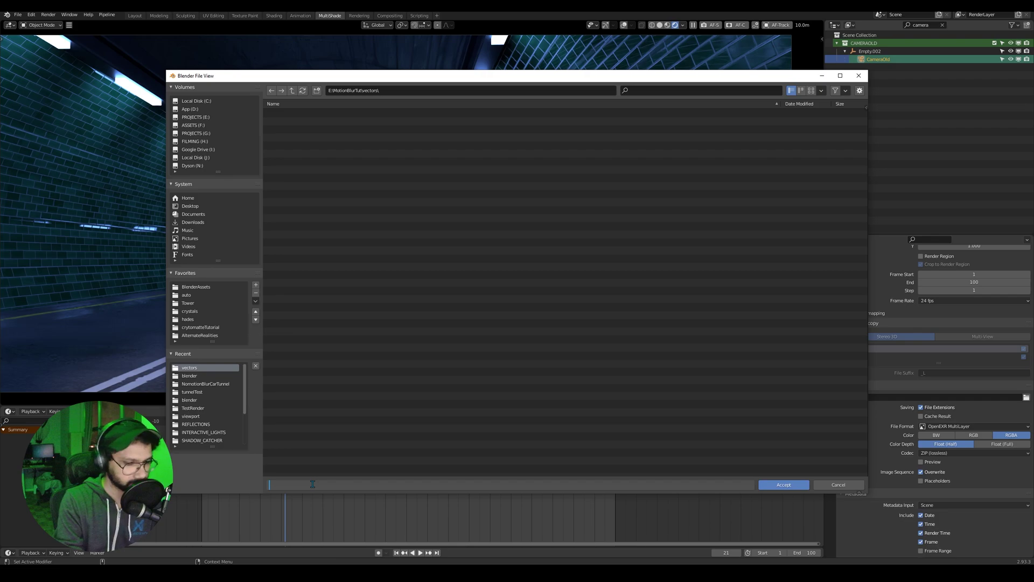
text(MotionB)
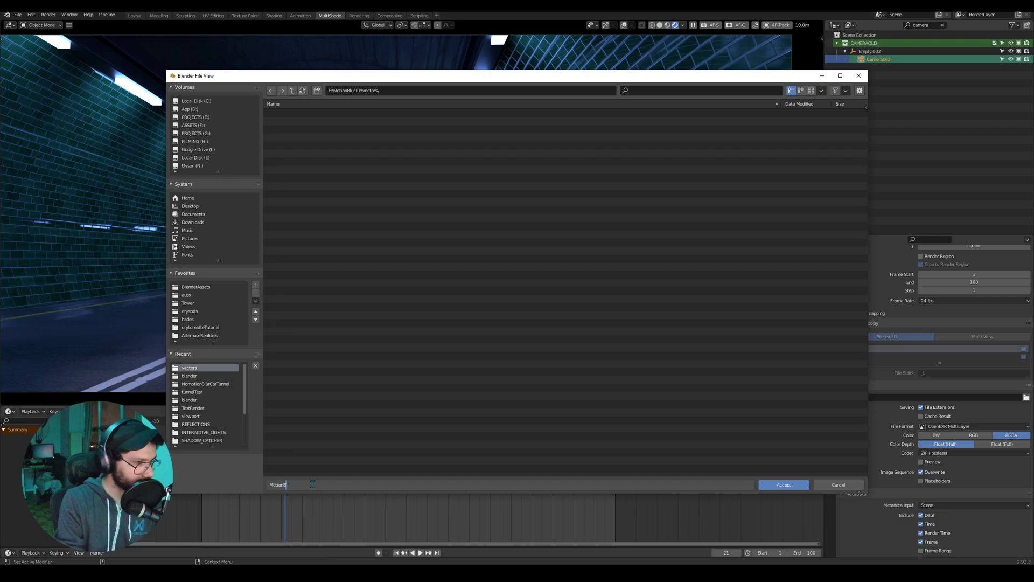
text(lurRGB)
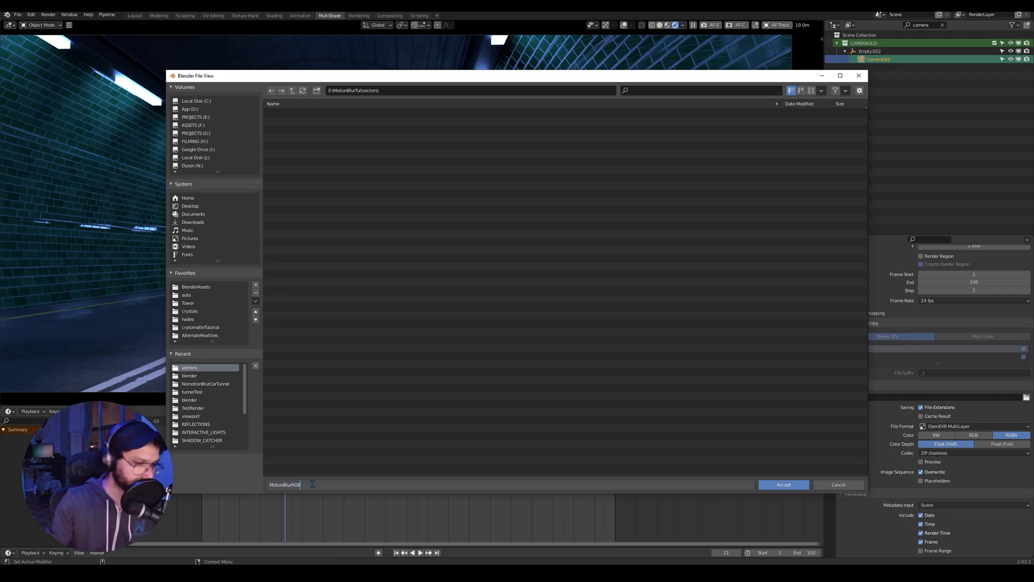
key(Return)
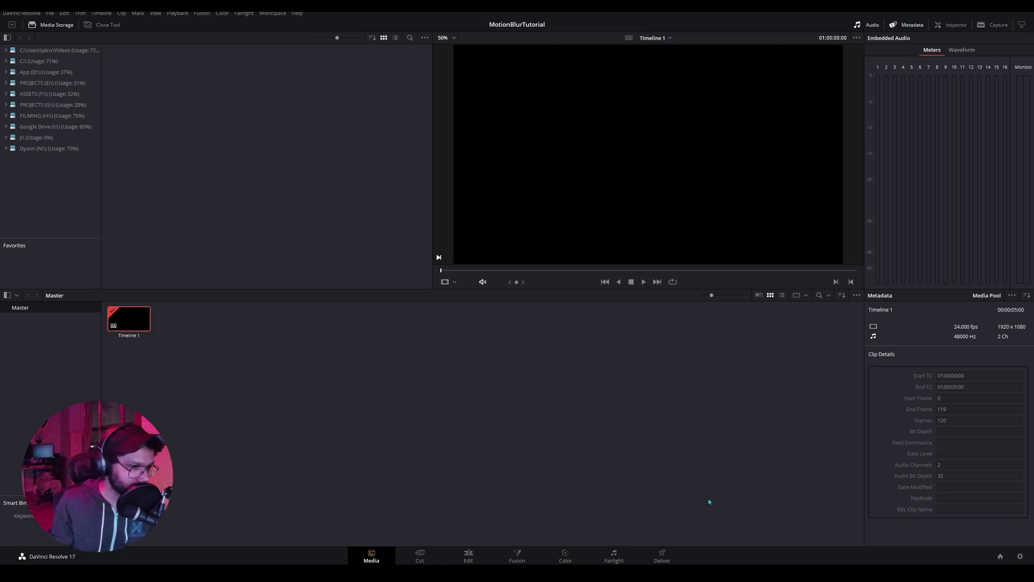
- On the Fusion page, add a Loader reading the EXR sequence from the NomotionBlurCarTunnel folder
click(516, 555)
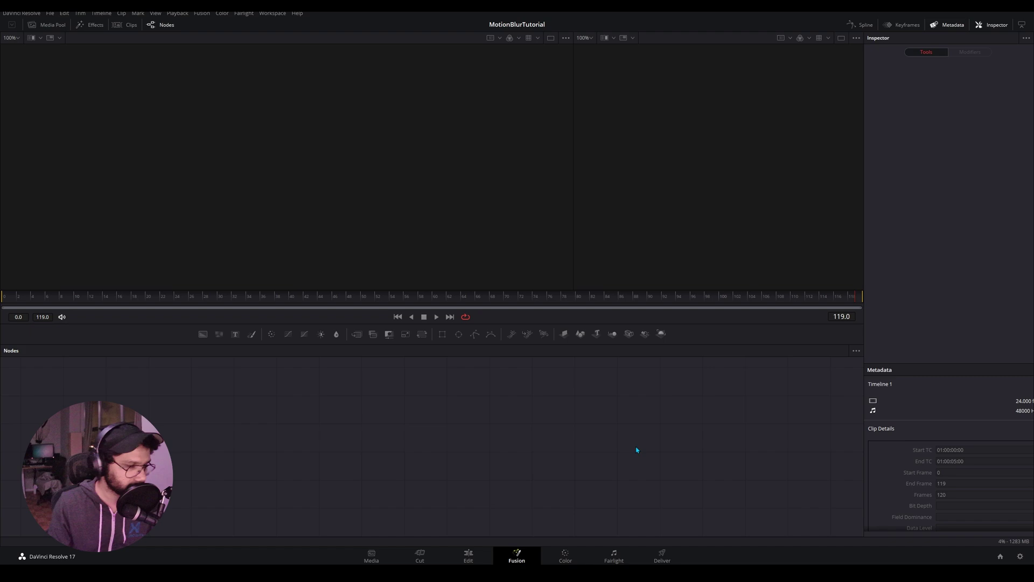
key(shift+space)
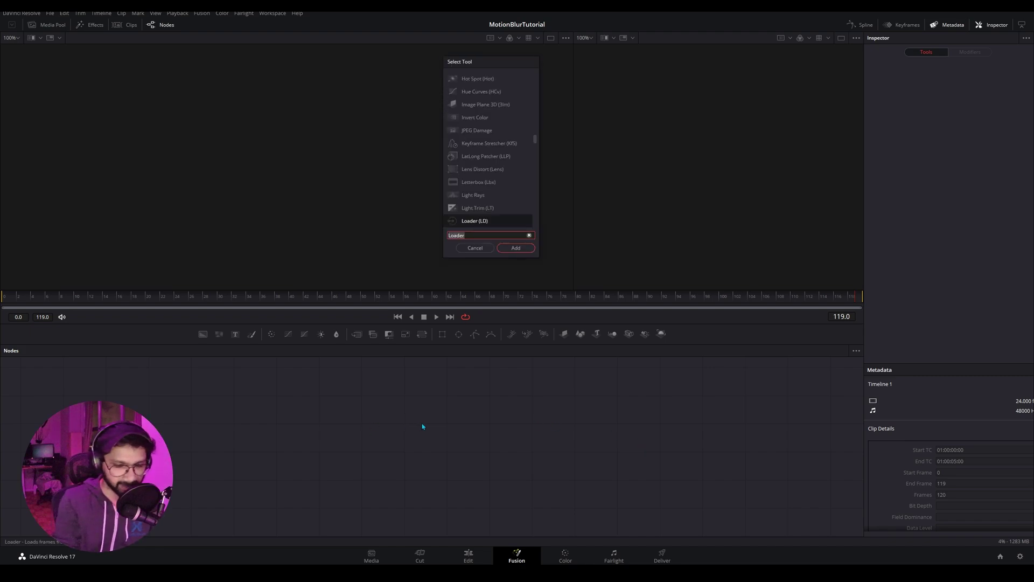
text(Load)
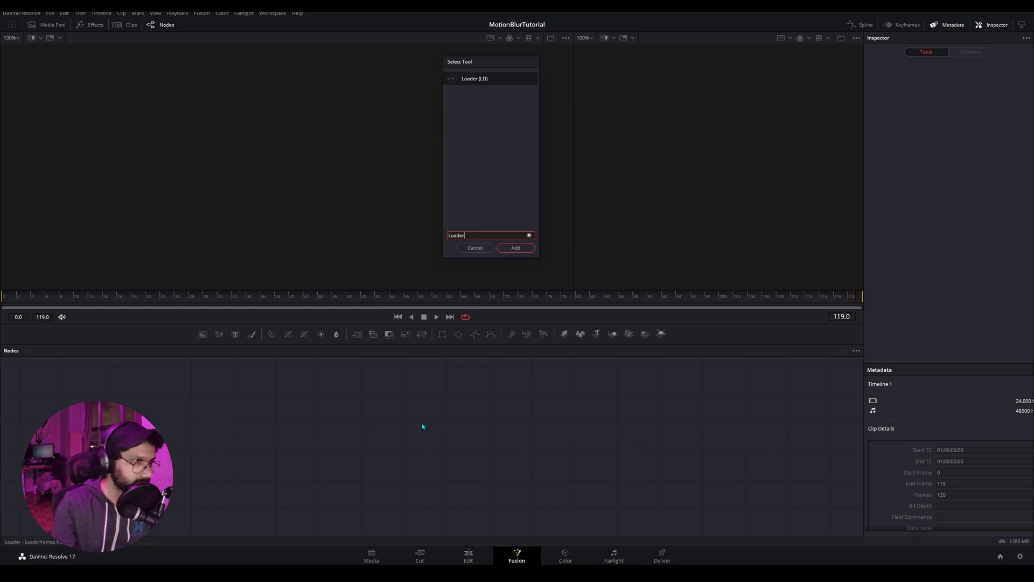
text(er)
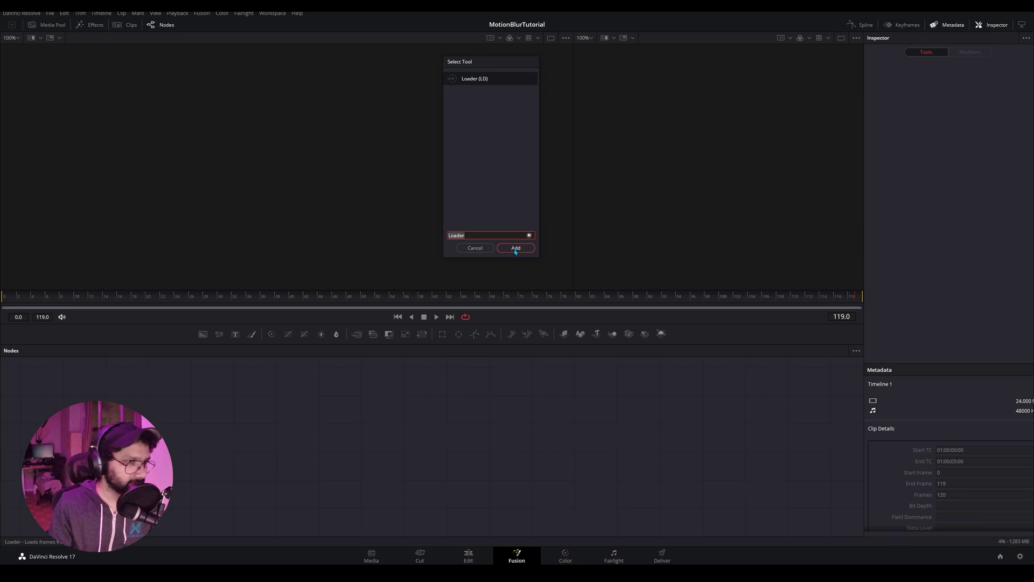
click(516, 248)
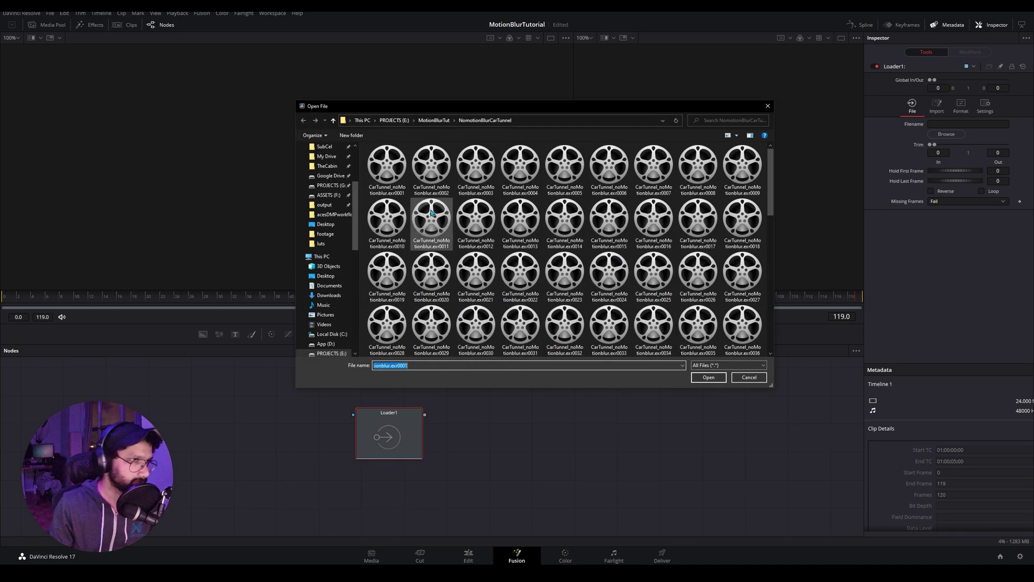
click(434, 120)
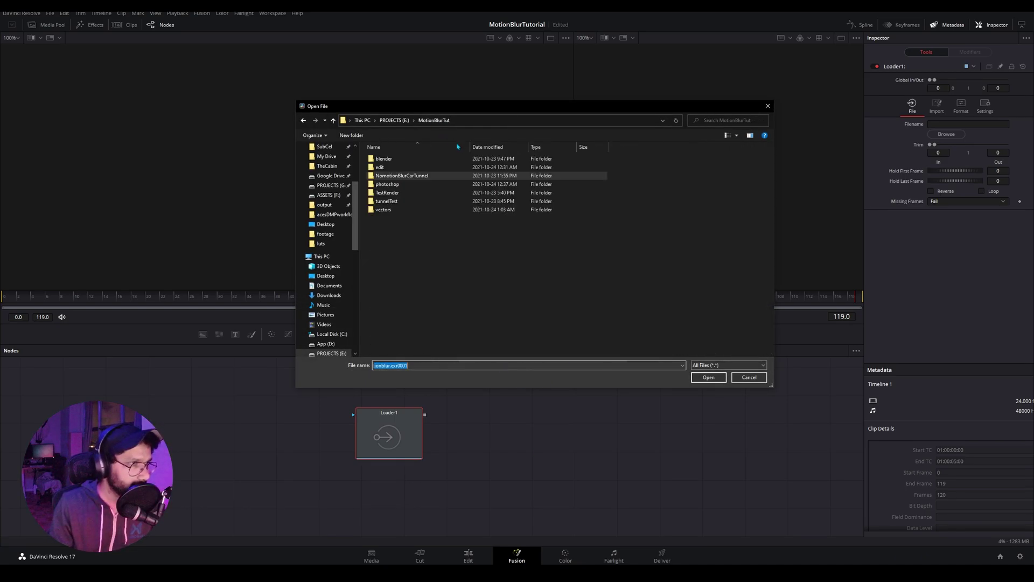
double_click(404, 178)
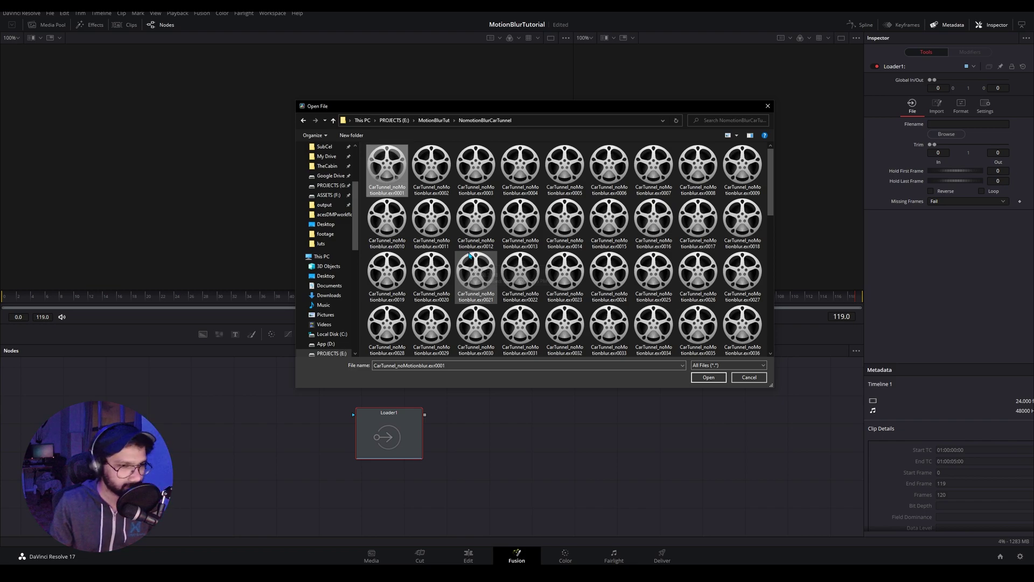
click(709, 377)
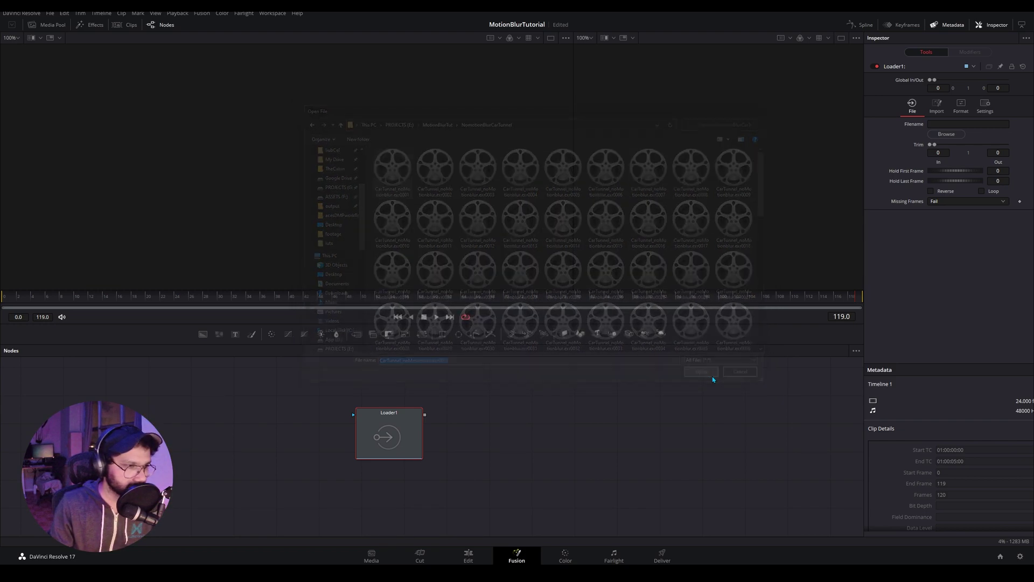
- Show the Loader in the viewer and move its node left and up in the graph
key(1)
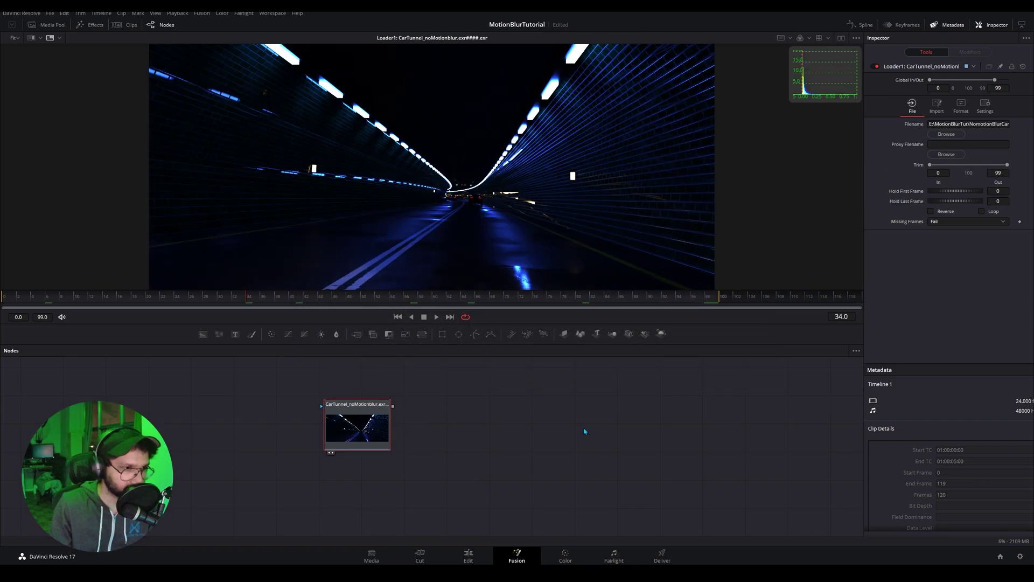
drag(378, 439, 407, 436)
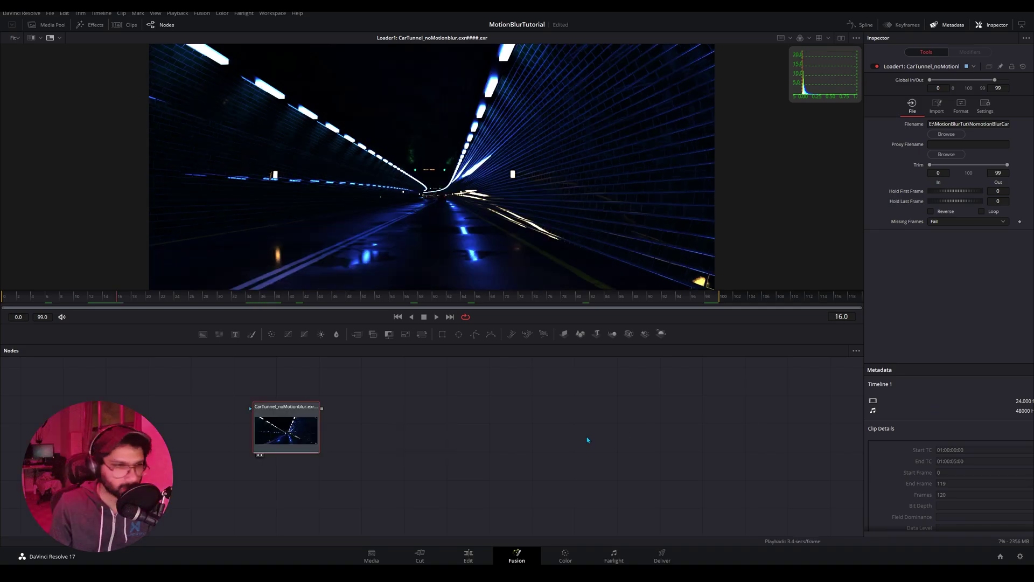
drag(280, 431, 232, 428)
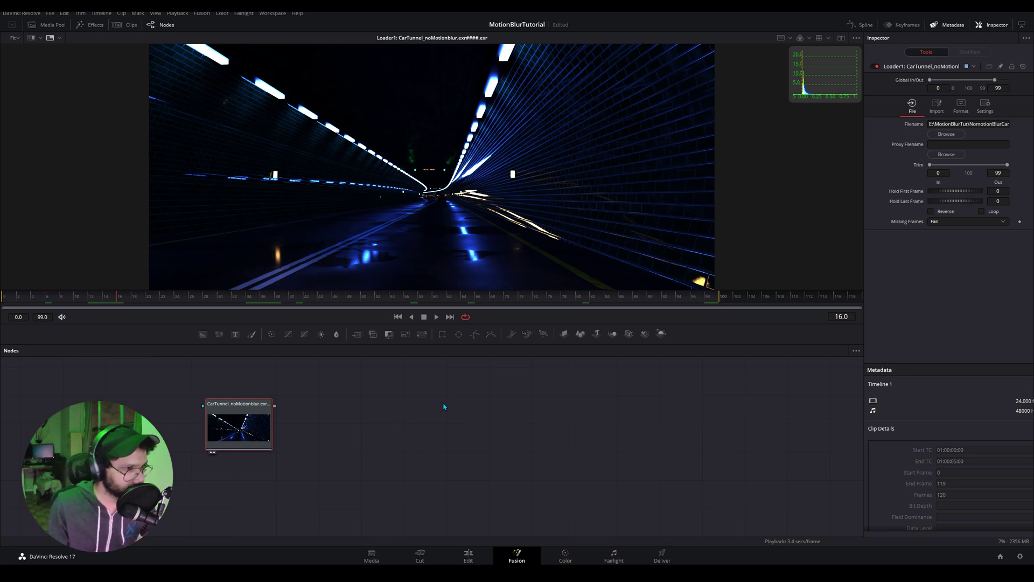
drag(240, 430, 211, 417)
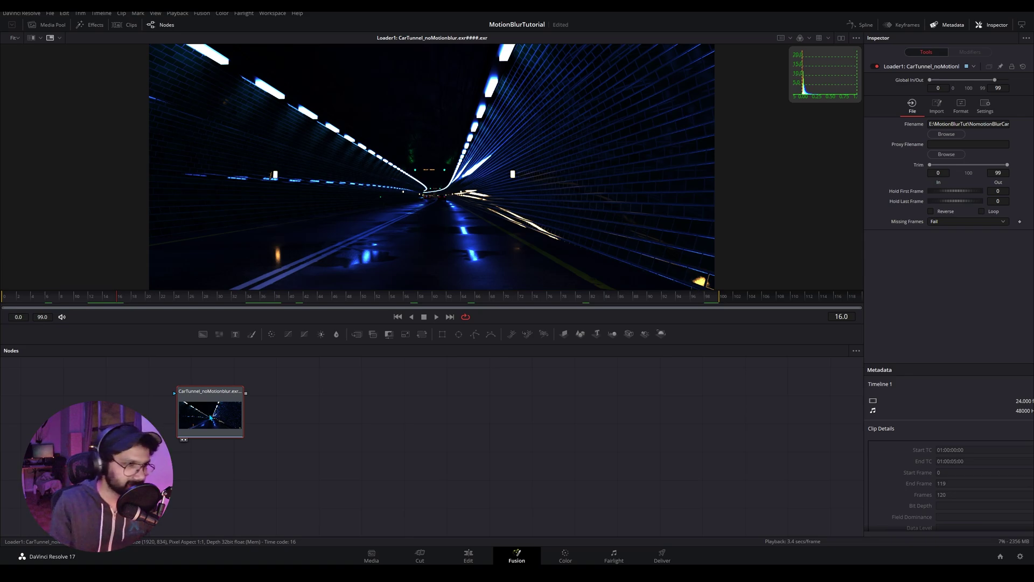
- Add a Gamut node, connect the tunnel Loader into it, and view Gamut1
click(327, 406)
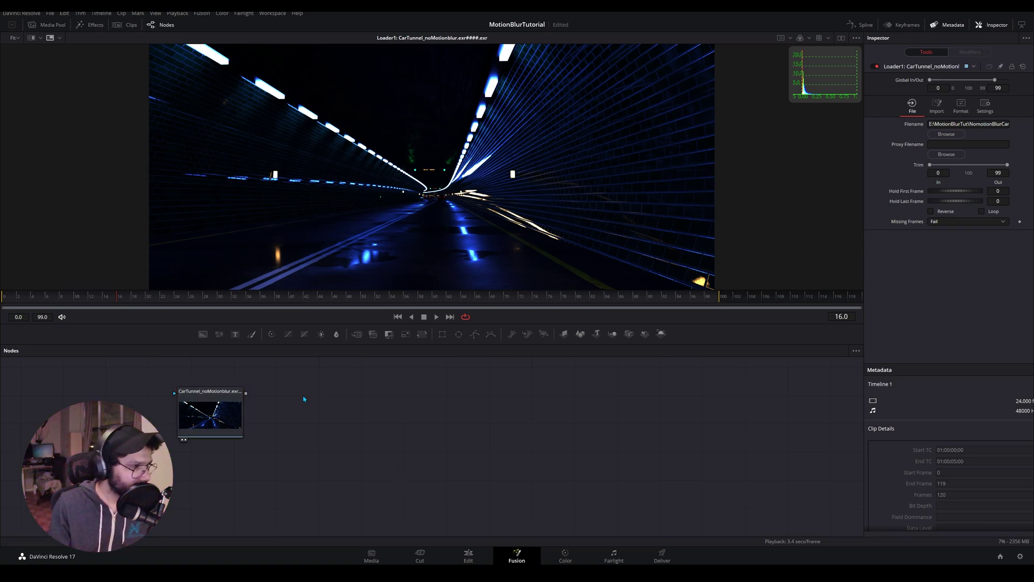
key(shift+space)
text(gamu)
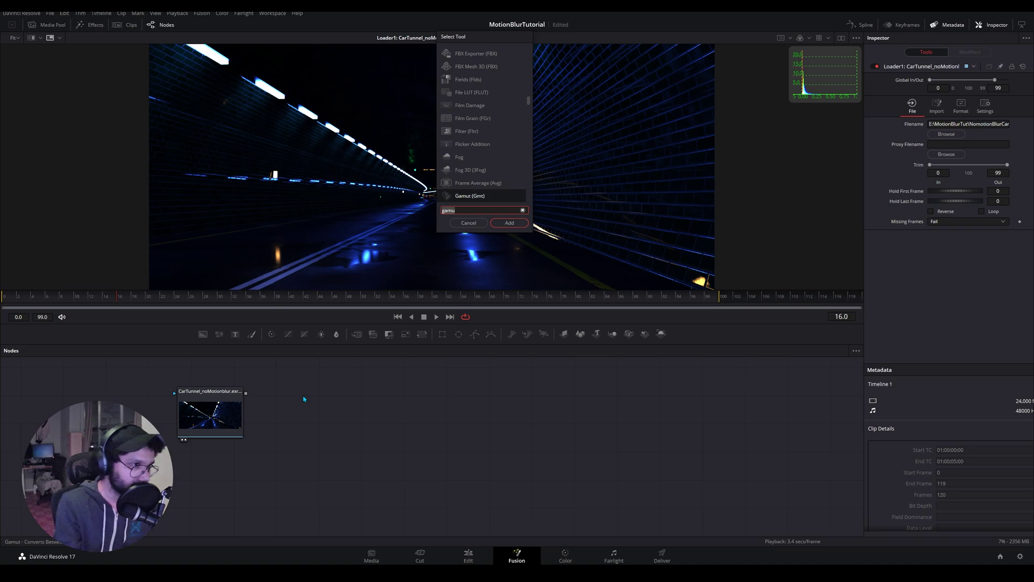
key(BackSpace)
key(BackSpace)
key(BackSpace)
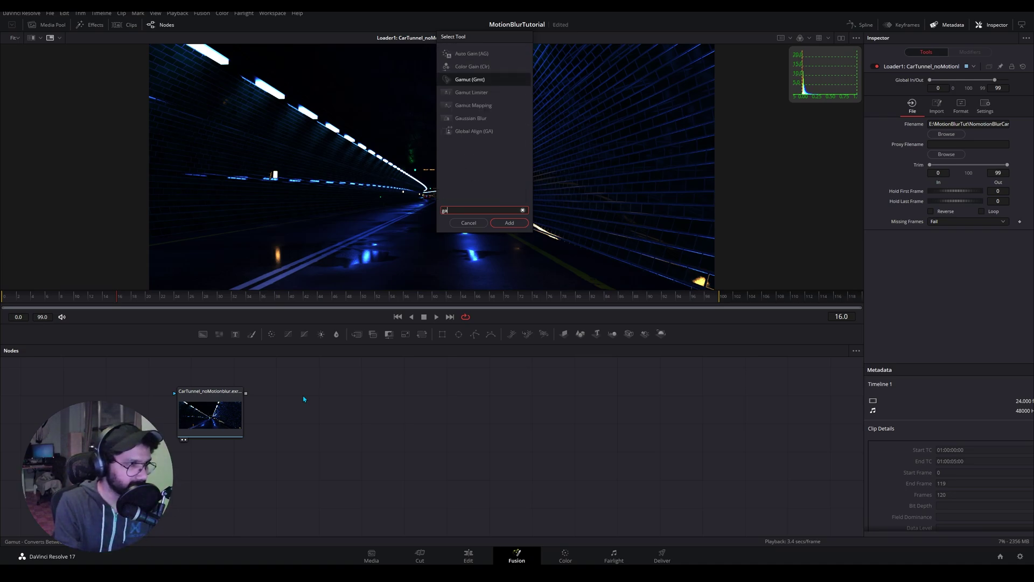
text(mut)
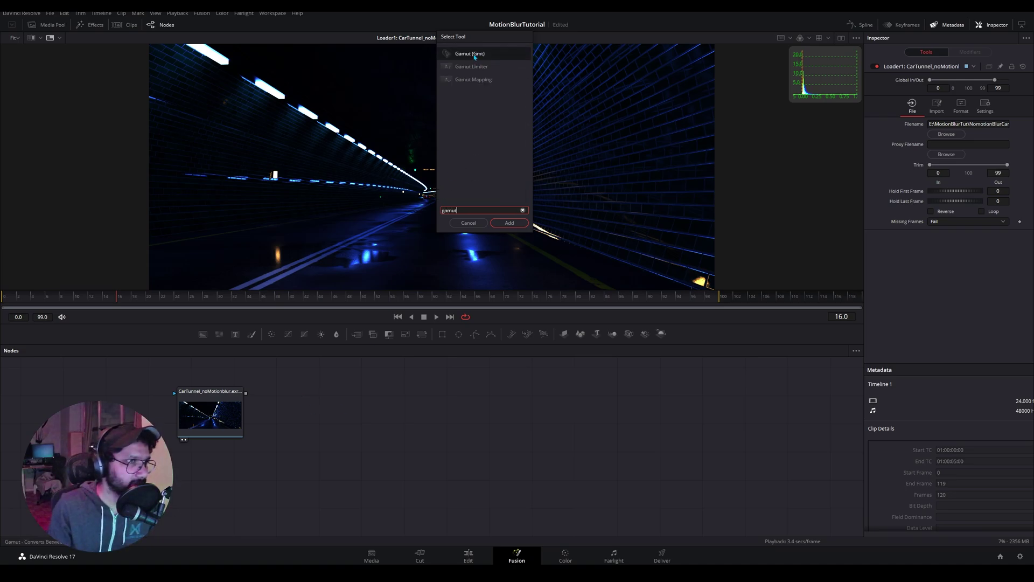
click(509, 223)
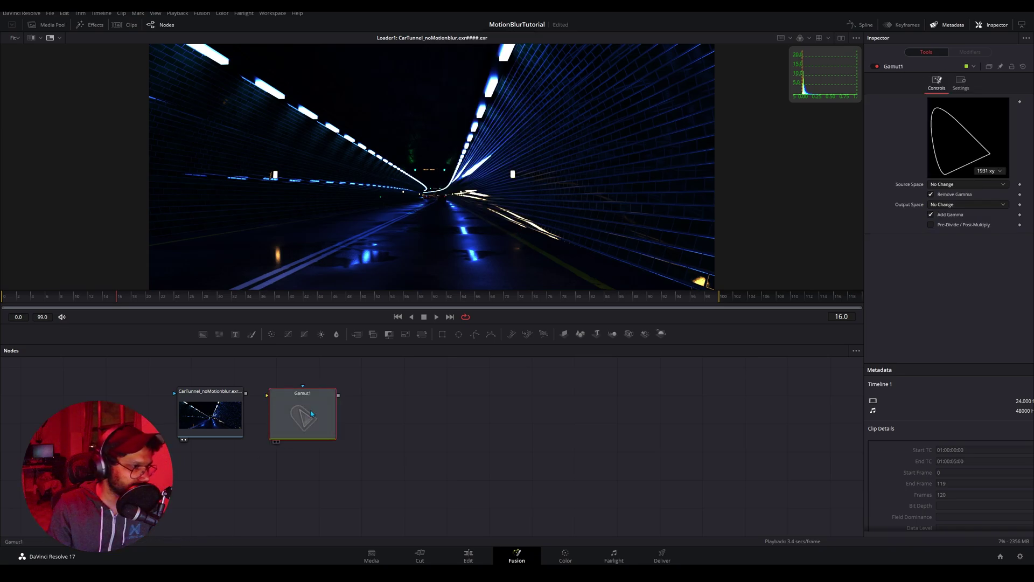
drag(311, 414, 338, 420)
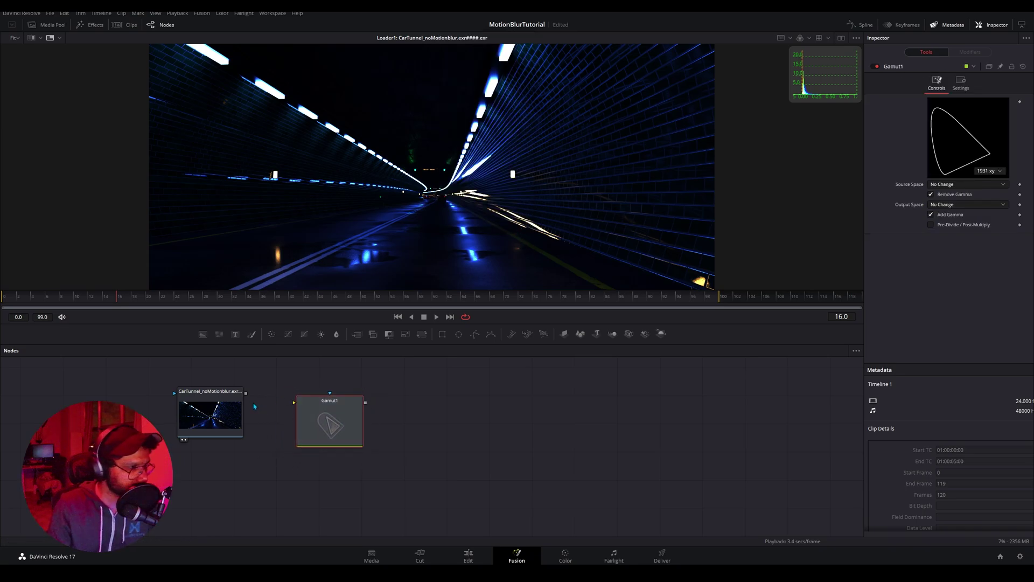
drag(245, 393, 295, 409)
key(1)
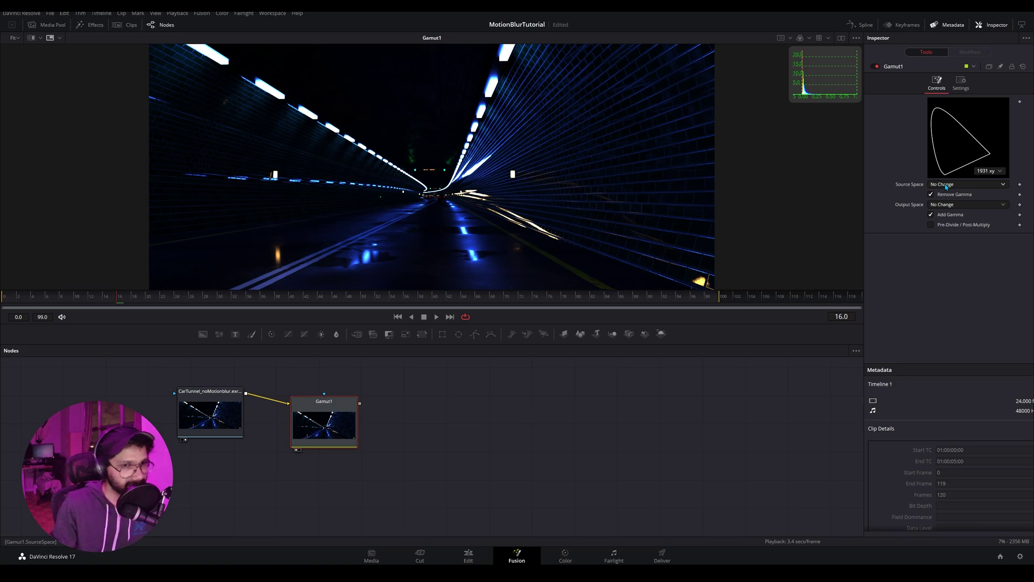
- Set Gamut1's Output Space to sRGB and tidy the node layout
click(947, 205)
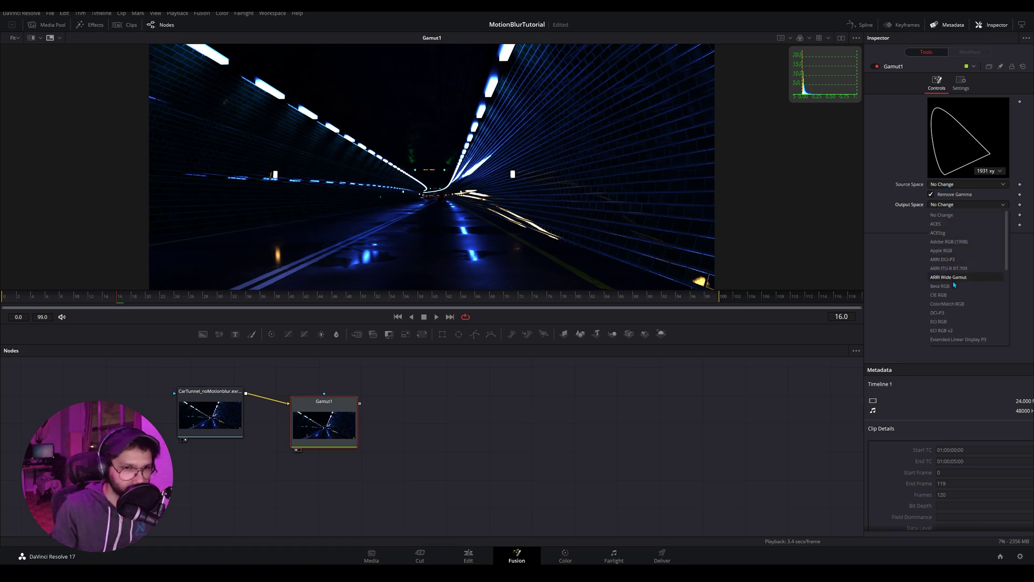
scroll(956, 296, down, 8)
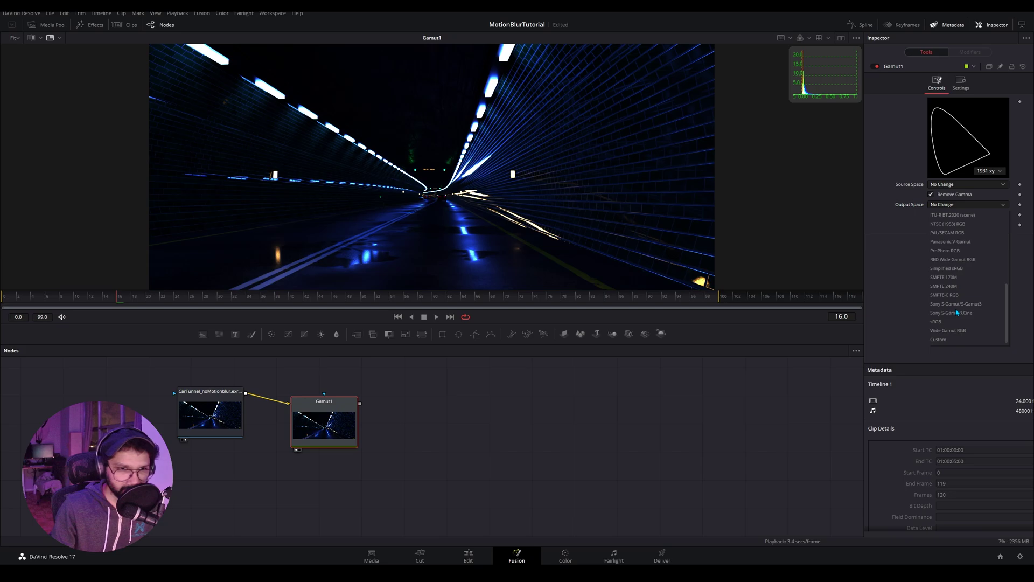
click(957, 321)
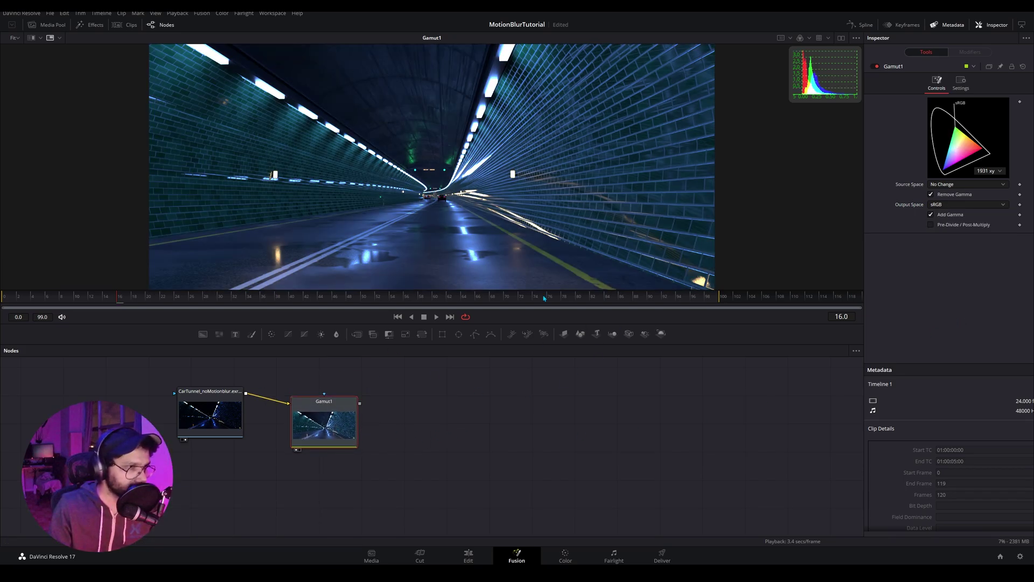
drag(323, 423, 341, 413)
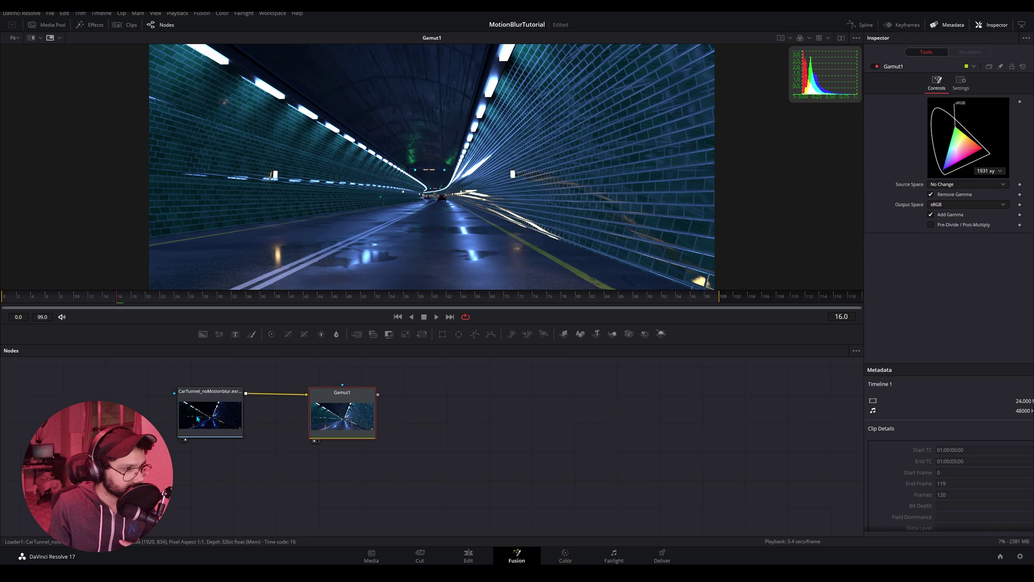
drag(205, 414, 210, 414)
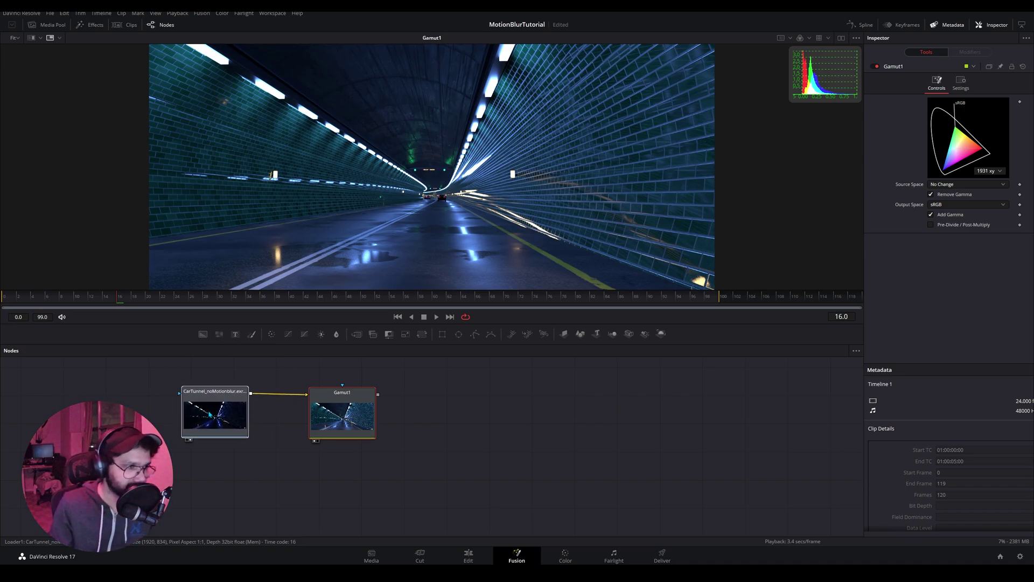
- Paste a duplicate of the tunnel loader, Loader1_1, beneath the original
click(210, 414)
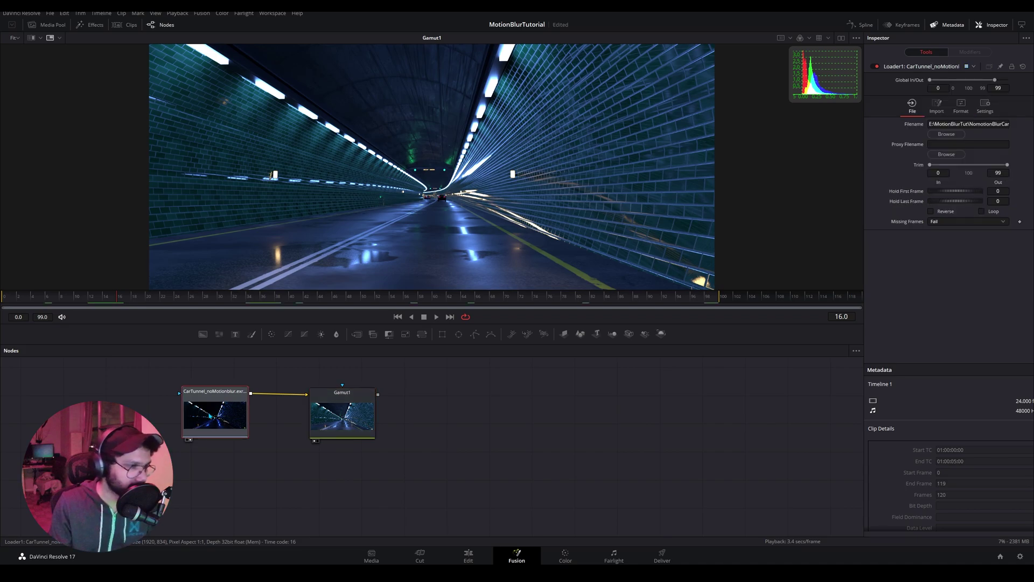
scroll(485, 401, left, 5)
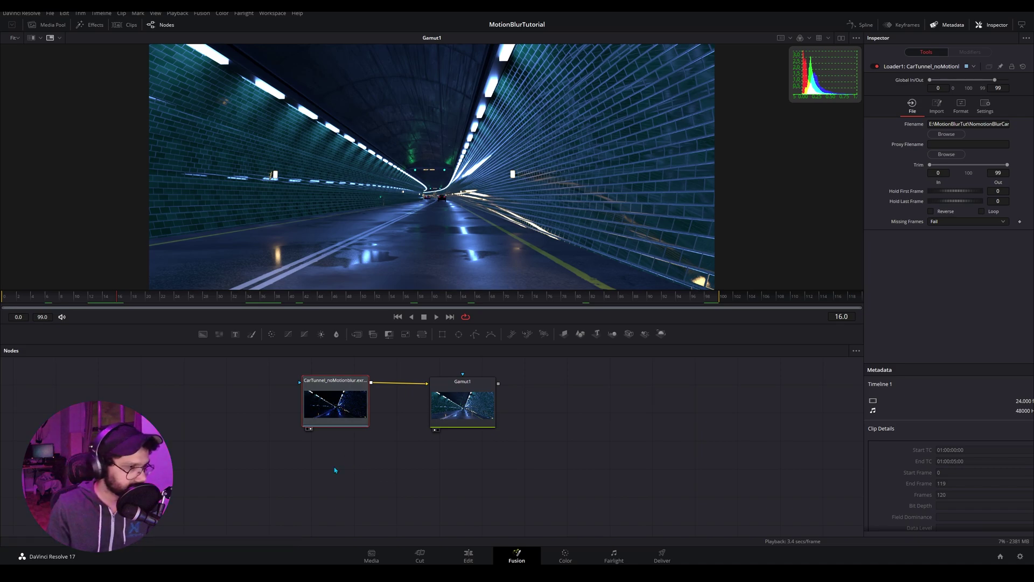
key(ctrl+v)
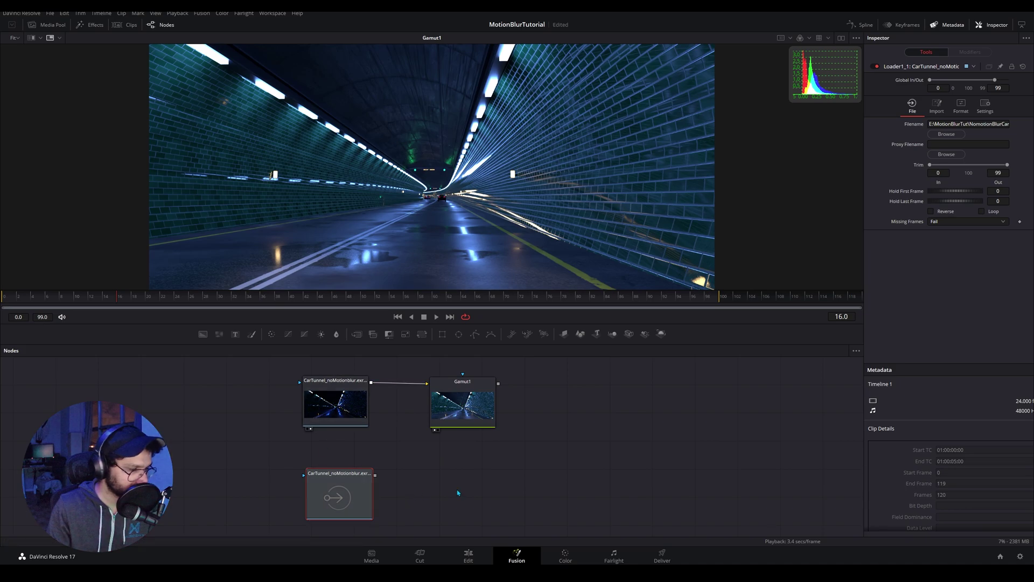
scroll(353, 469, down, 2)
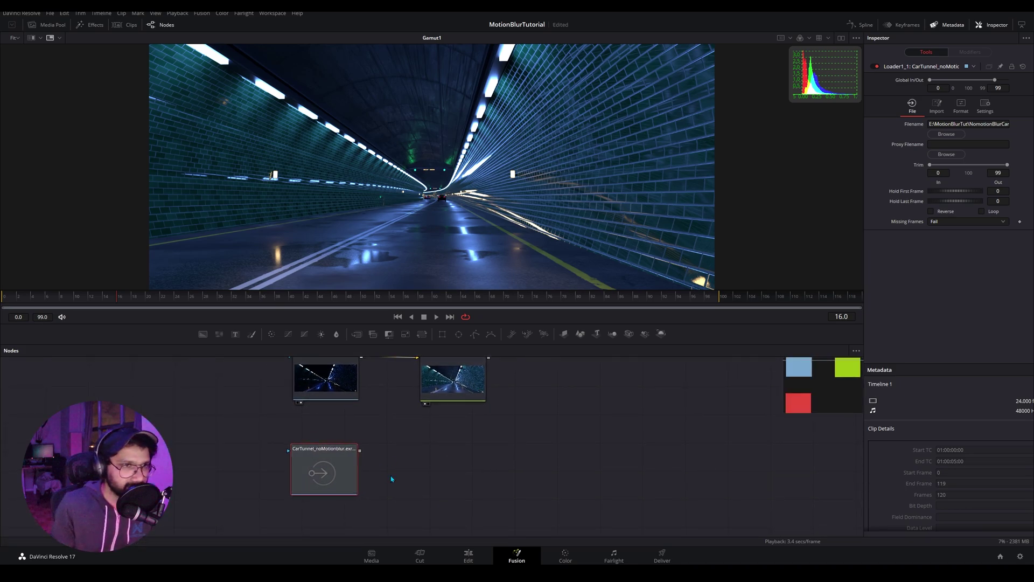
- Show Loader1_1's OpenEXR format settings with the channel assignments expanded
click(938, 108)
click(960, 106)
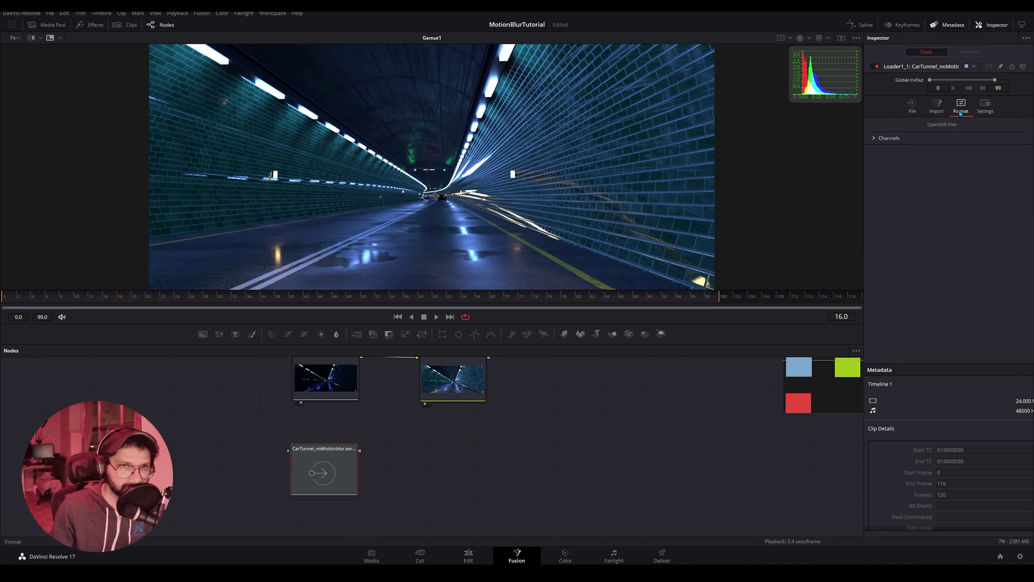
click(878, 140)
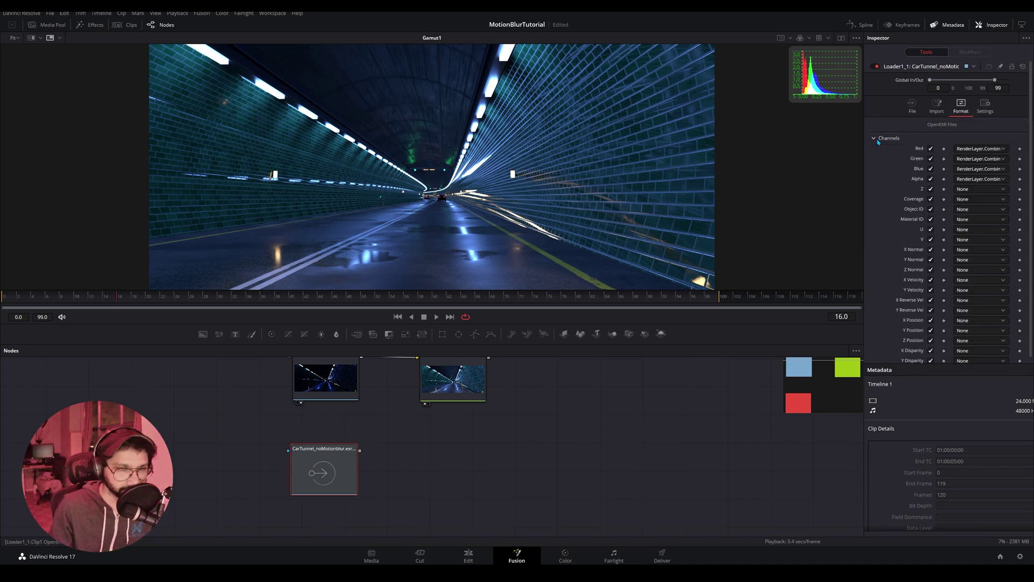
click(878, 141)
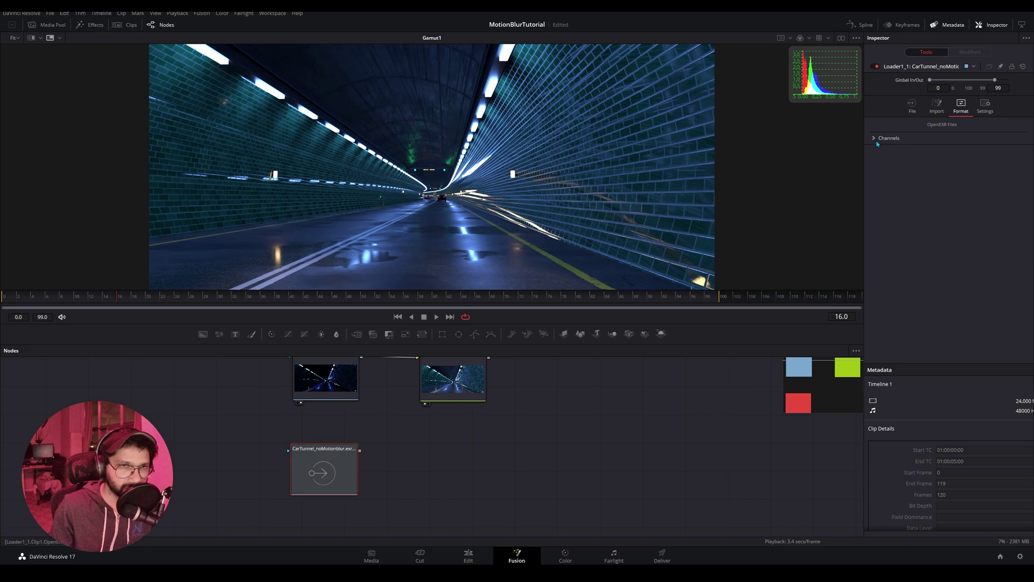
click(876, 141)
scroll(949, 212, down, 1)
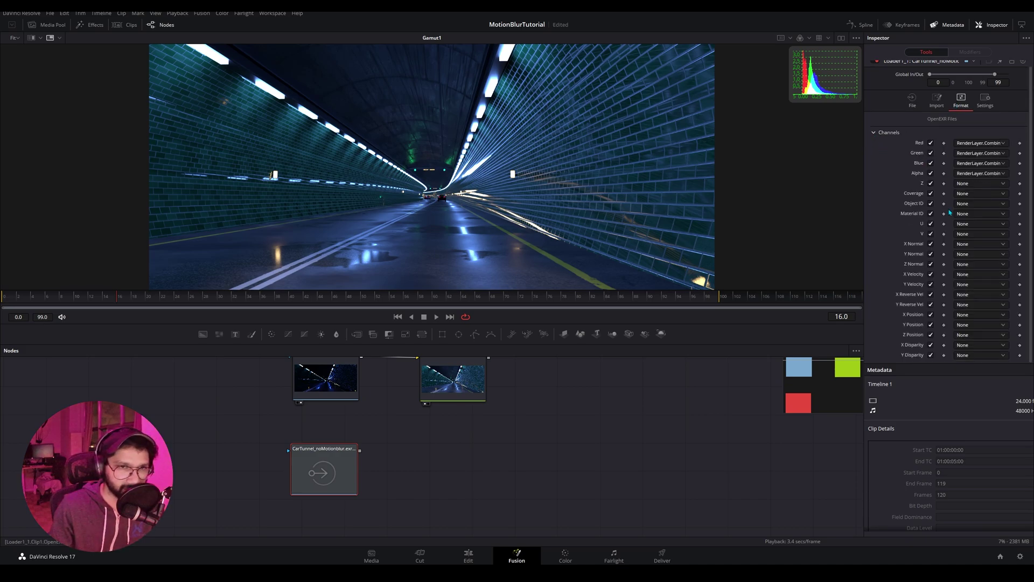
scroll(938, 173, up, 1)
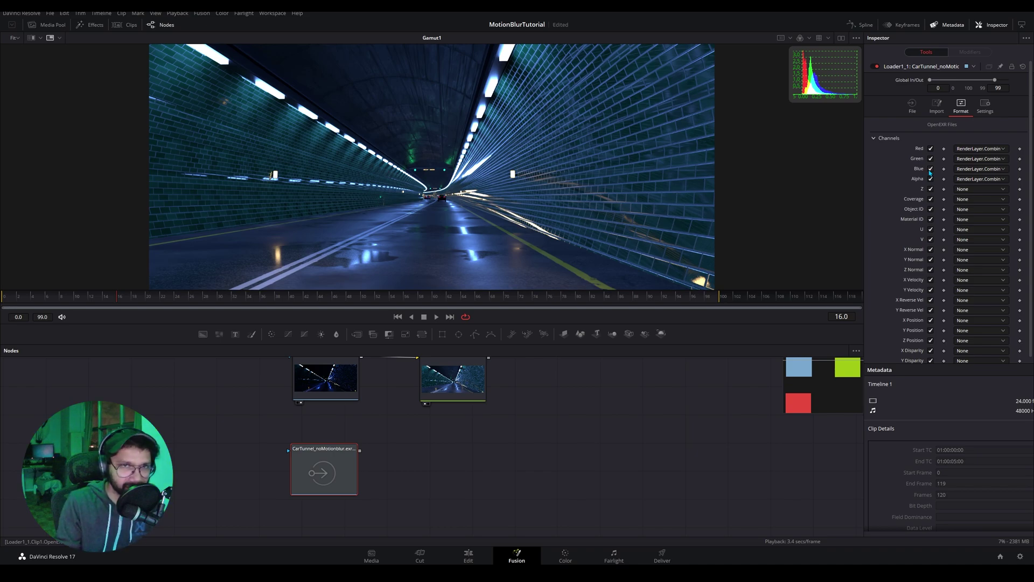
- Map Red, Green and Blue to RenderLayer.Vector X, Y and Z
click(980, 149)
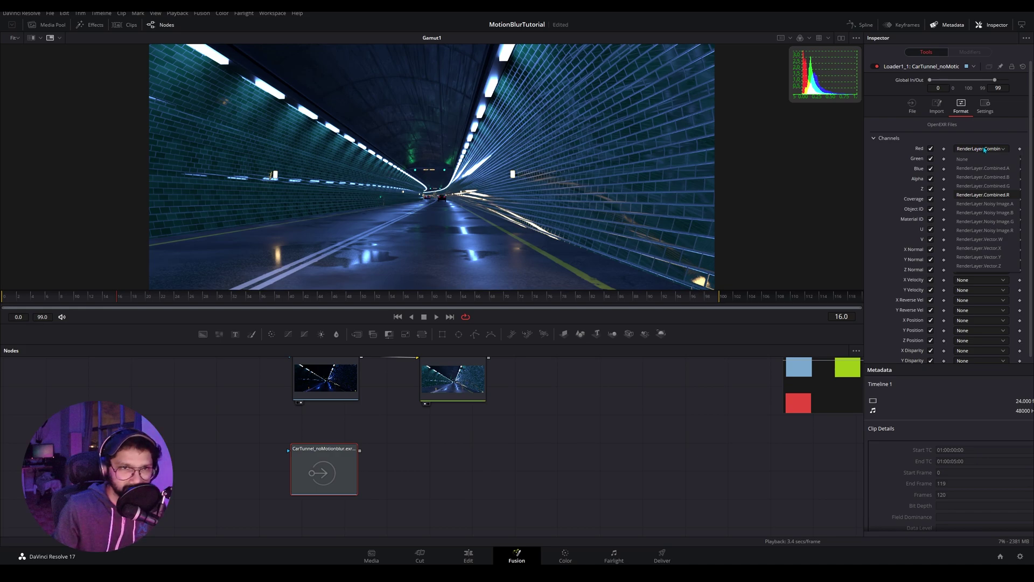
click(982, 249)
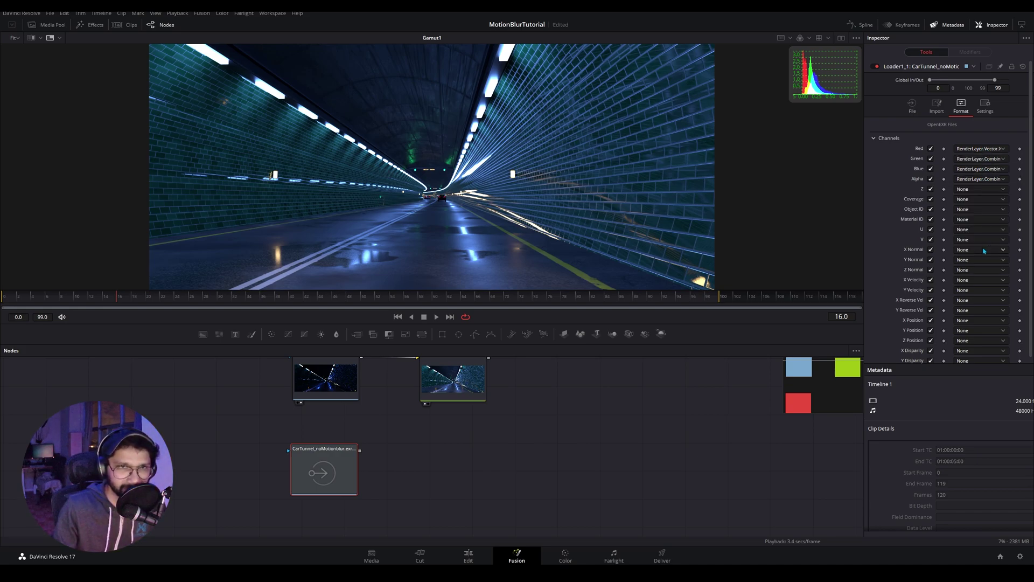
click(979, 159)
click(989, 268)
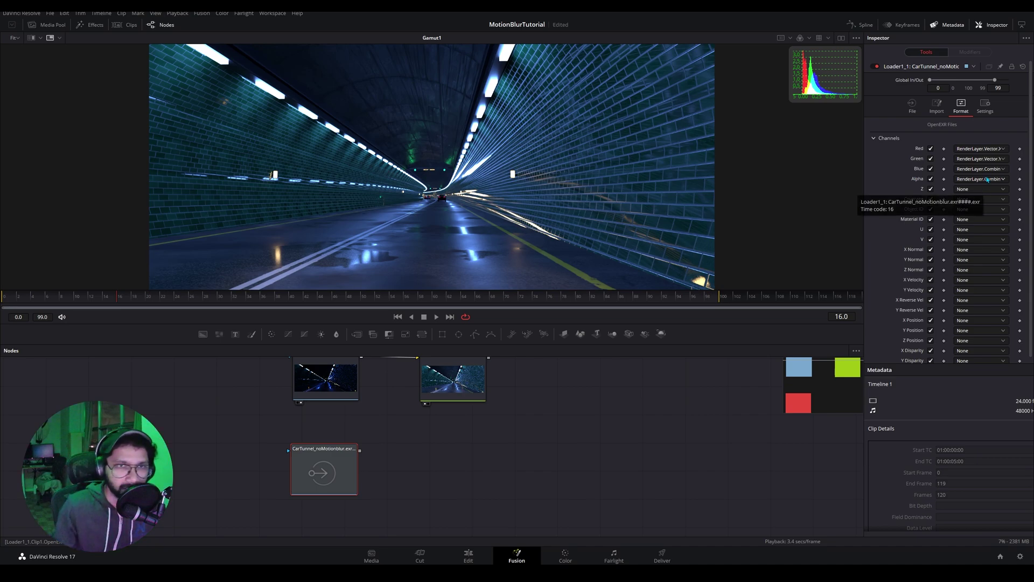
click(987, 179)
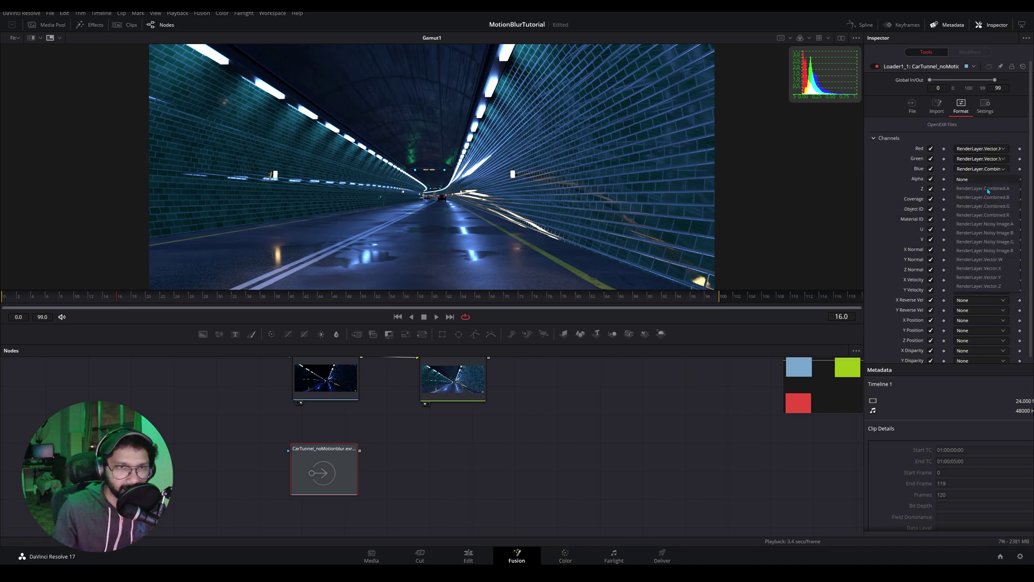
click(989, 286)
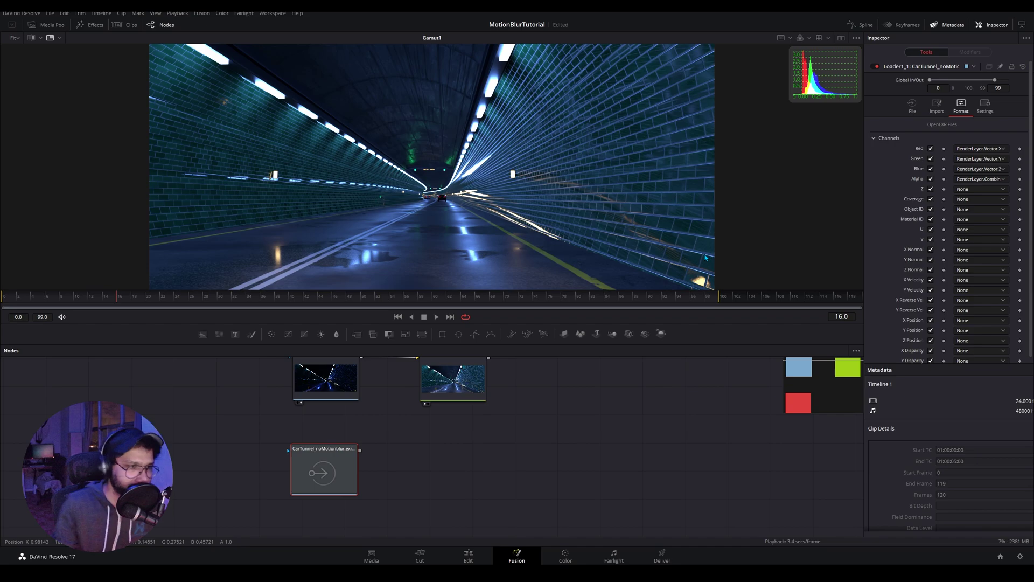
- Show Loader1_1's vector pass in the viewer and shift its node slightly right
drag(318, 475, 474, 280)
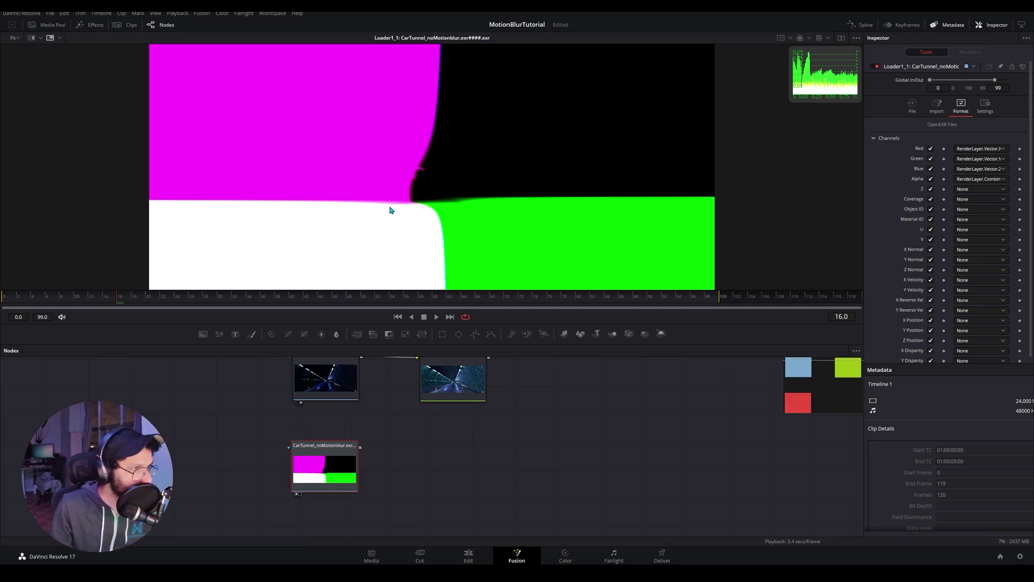
mouse_move(324, 466)
mouse_down()
mouse_move(321, 446)
mouse_move(342, 471)
mouse_move(329, 468)
mouse_up()
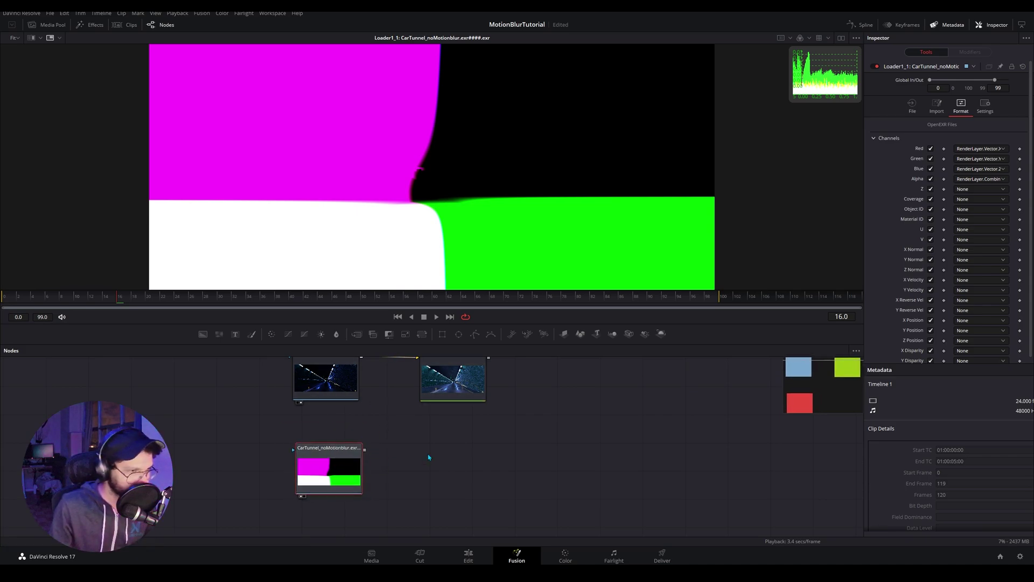
click(504, 450)
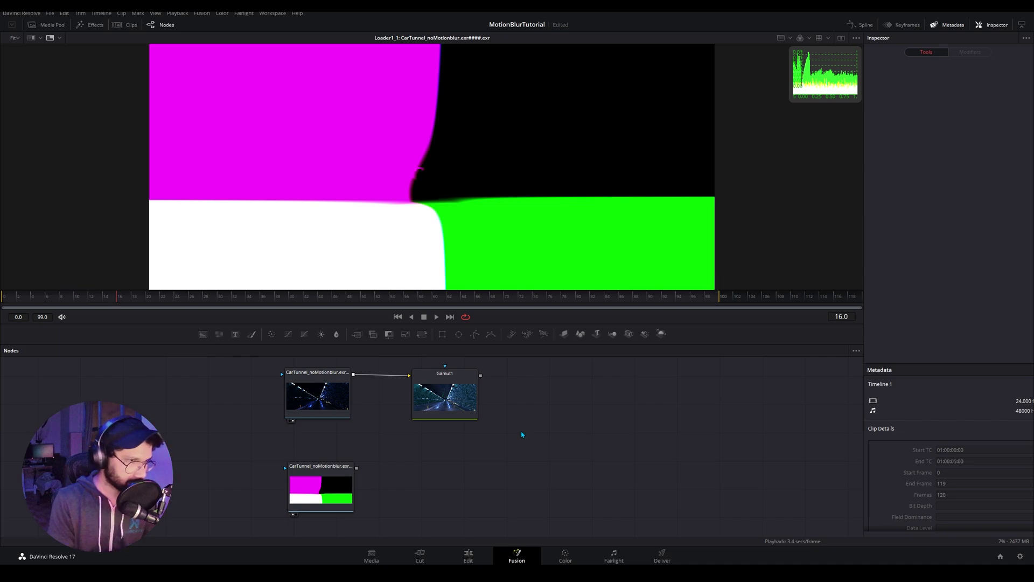
- Add a Vector Motion Blur node via the 'vec' search and move VectorMotionBlur1 lower
key(shift+space)
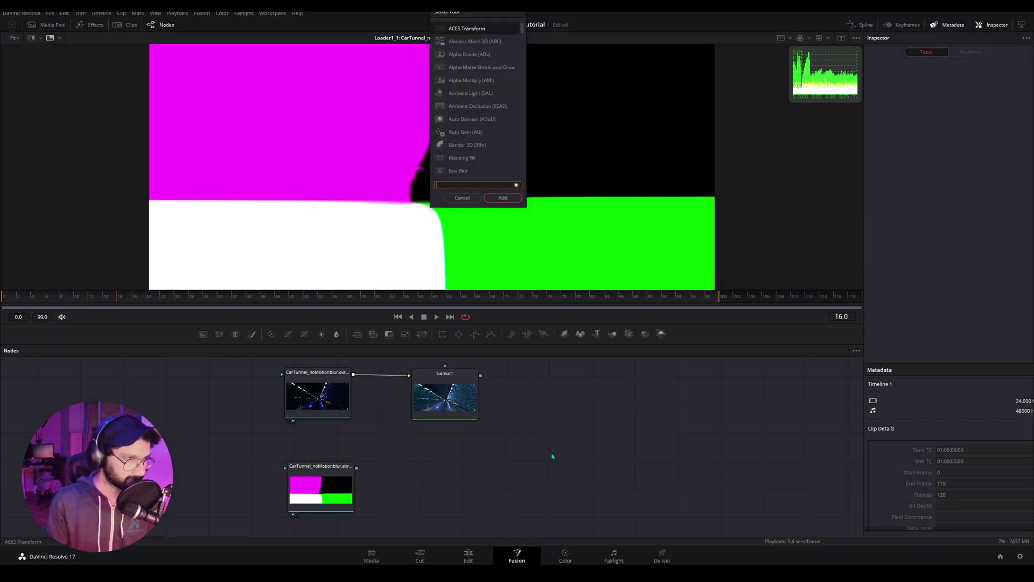
text(vecto)
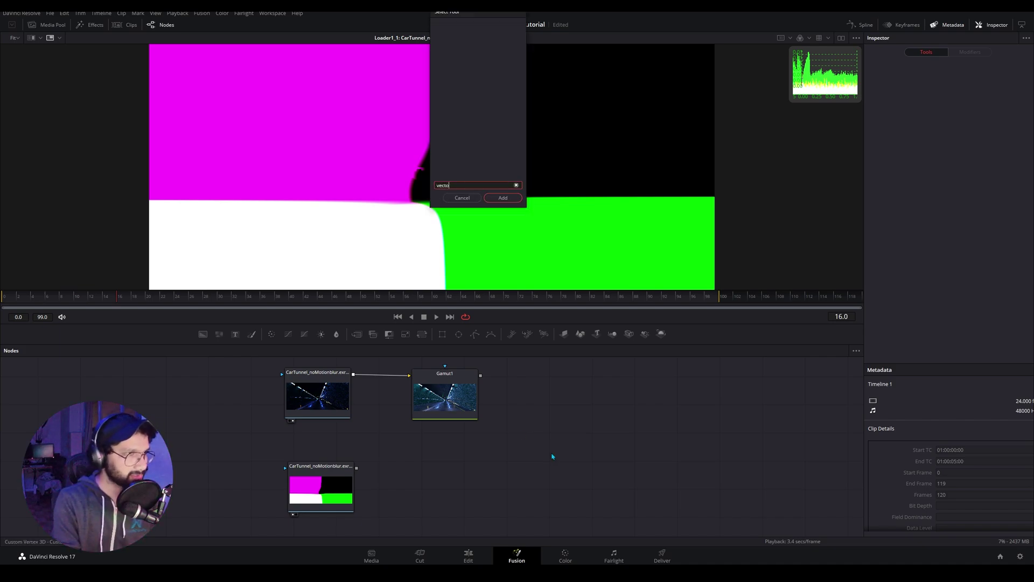
key(BackSpace)
key(BackSpace)
key(BackSpace)
text(c)
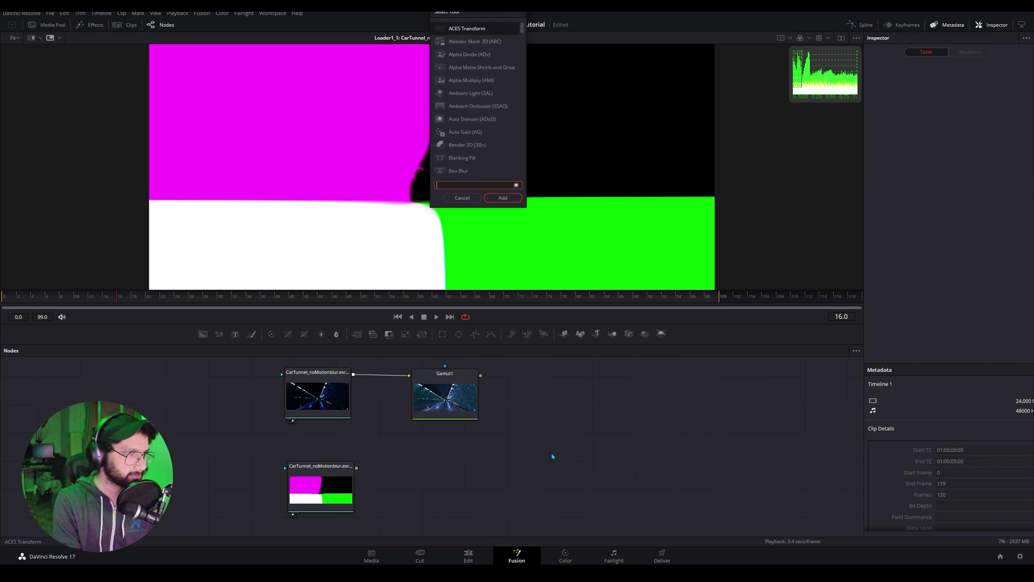
key(Down)
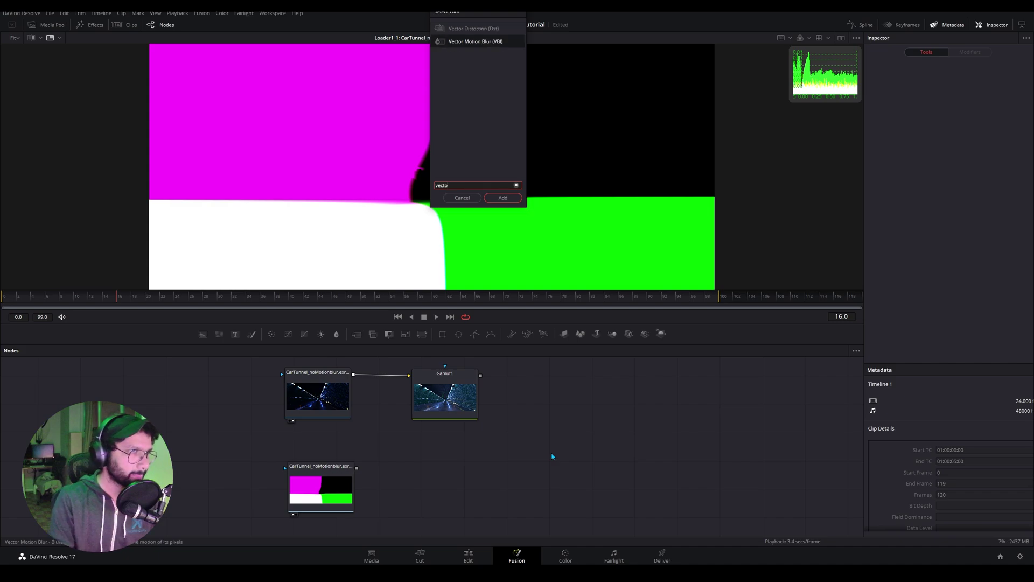
key(Return)
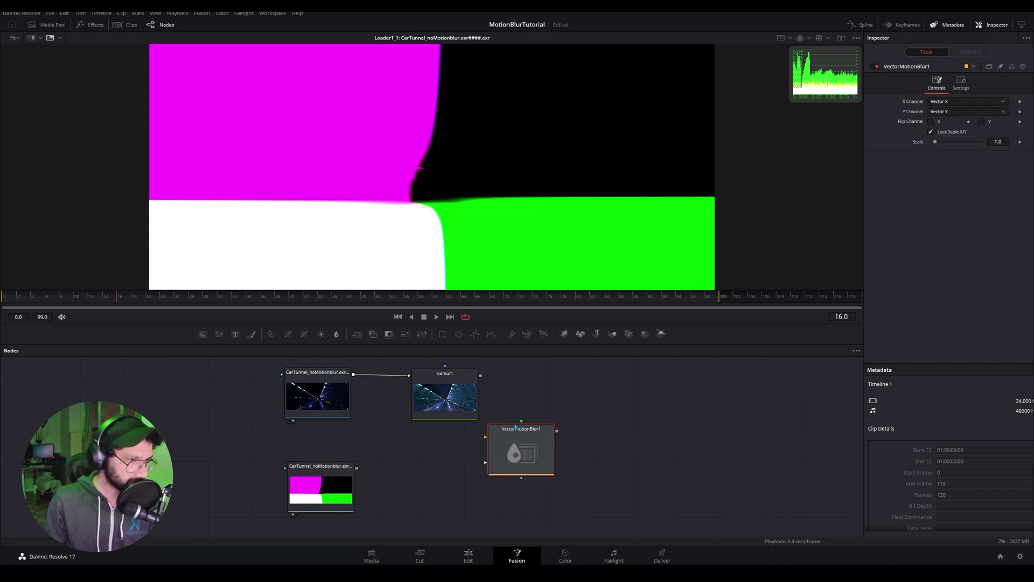
drag(522, 429, 546, 455)
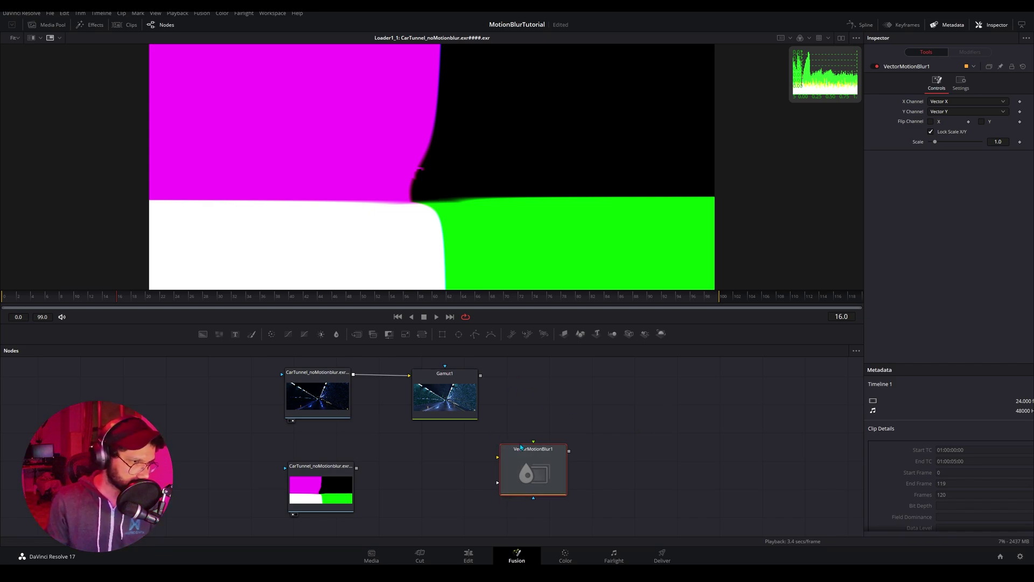
- Wire Gamut1 and the Loader1_1 vector pass into VectorMotionBlur1 and view its output
drag(532, 456, 532, 461)
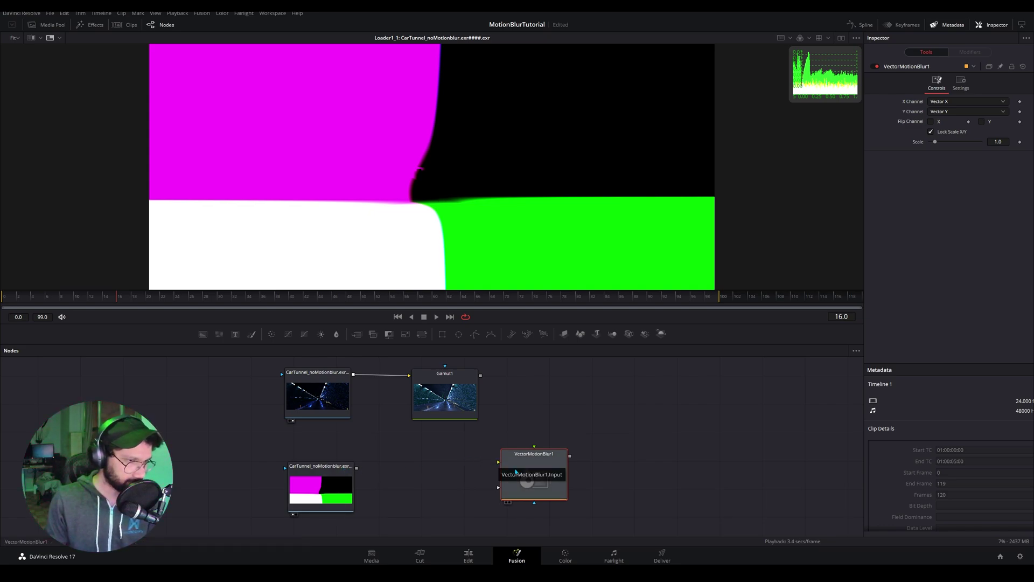
drag(516, 471, 559, 425)
drag(480, 375, 543, 417)
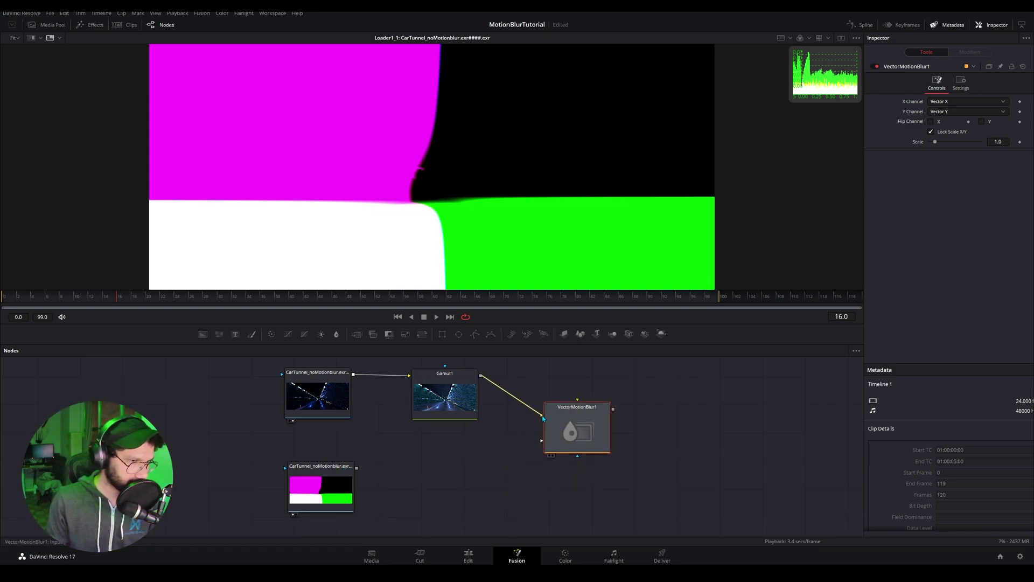
drag(321, 493, 579, 403)
drag(364, 482, 386, 466)
drag(586, 419, 568, 425)
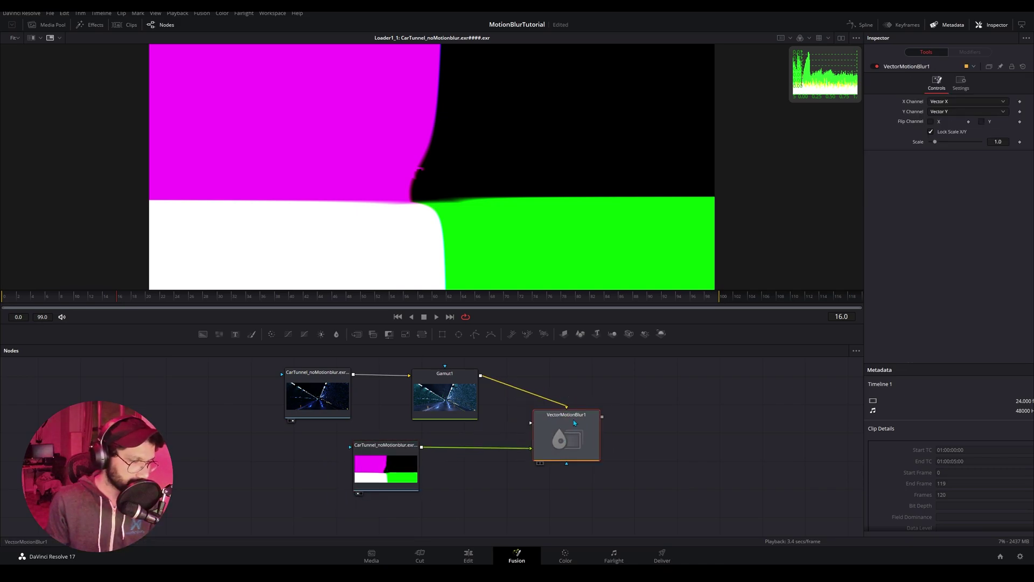
key(1)
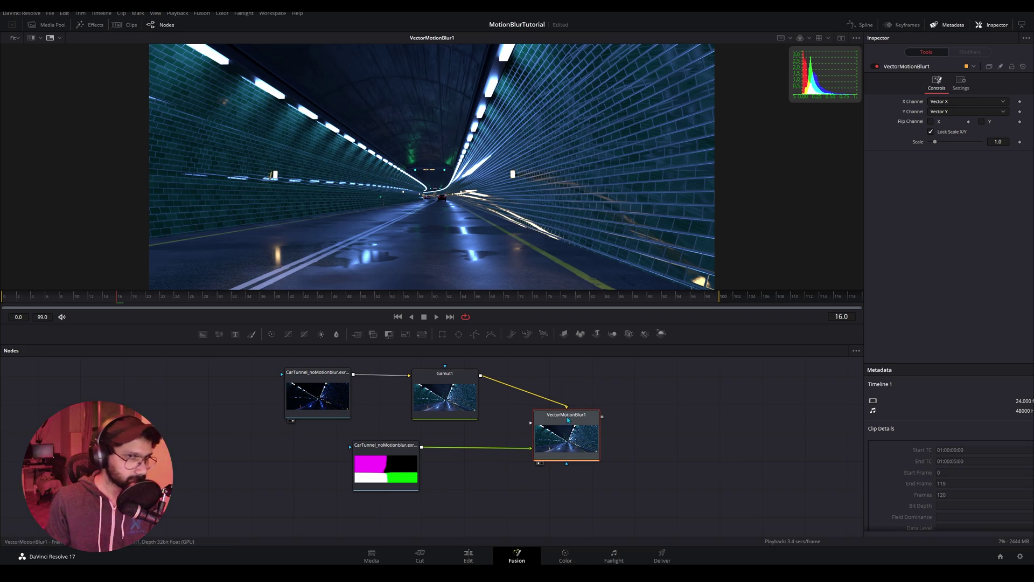
mouse_move(569, 420)
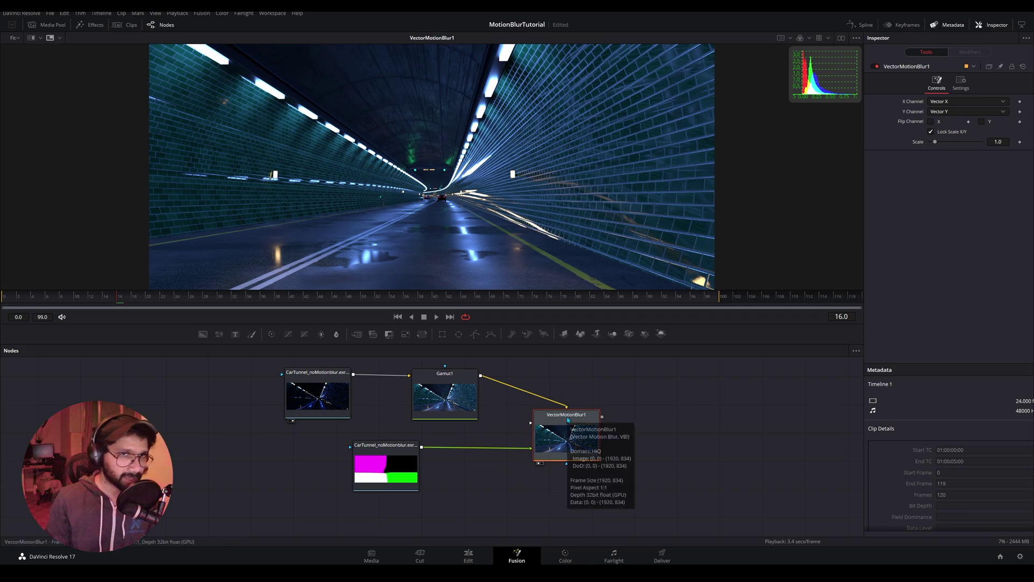
click(941, 110)
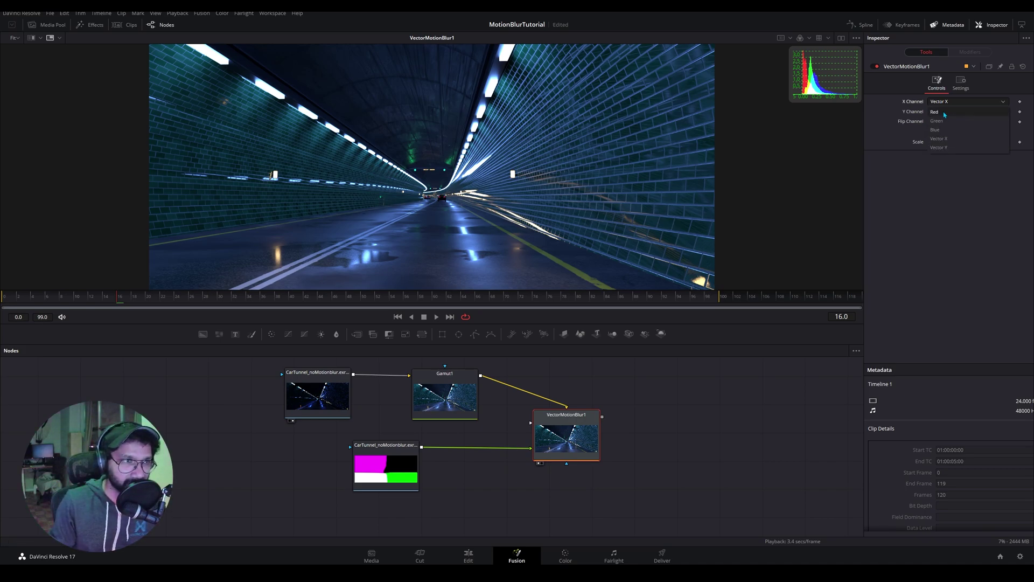
- Set X Channel to Red and Y Channel to Green, then play the streaked tunnel
click(944, 114)
click(942, 111)
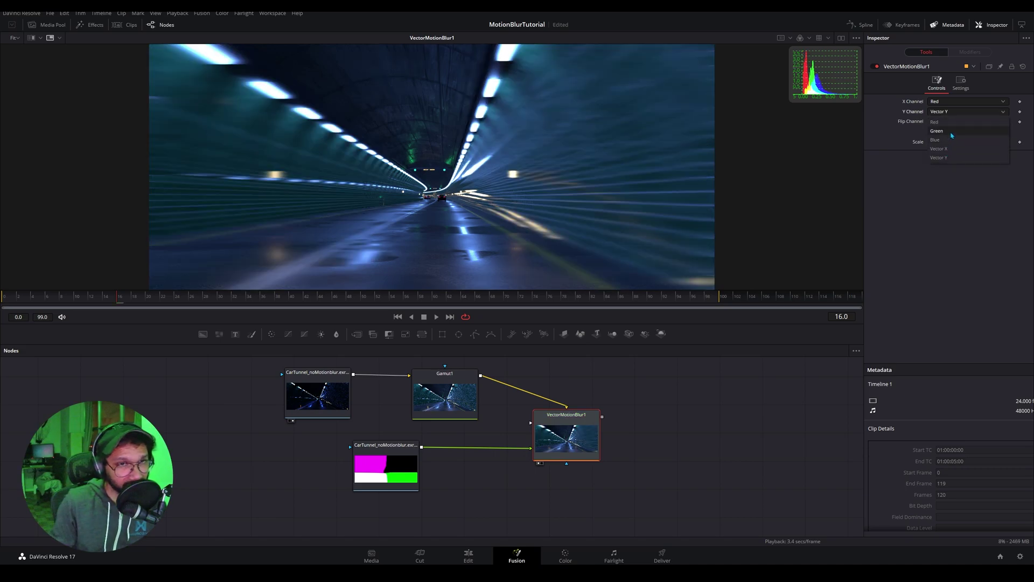
click(952, 131)
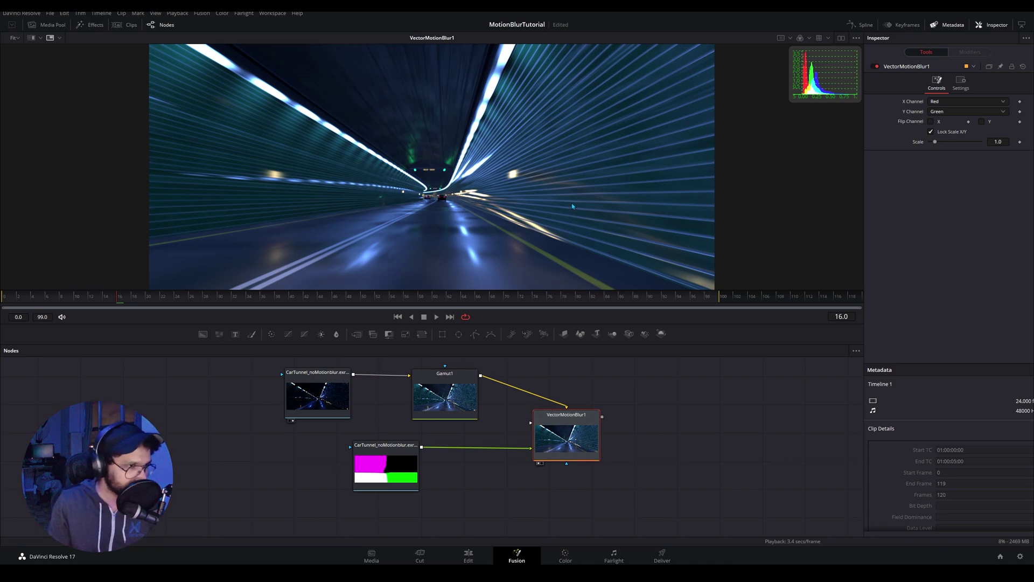
click(436, 317)
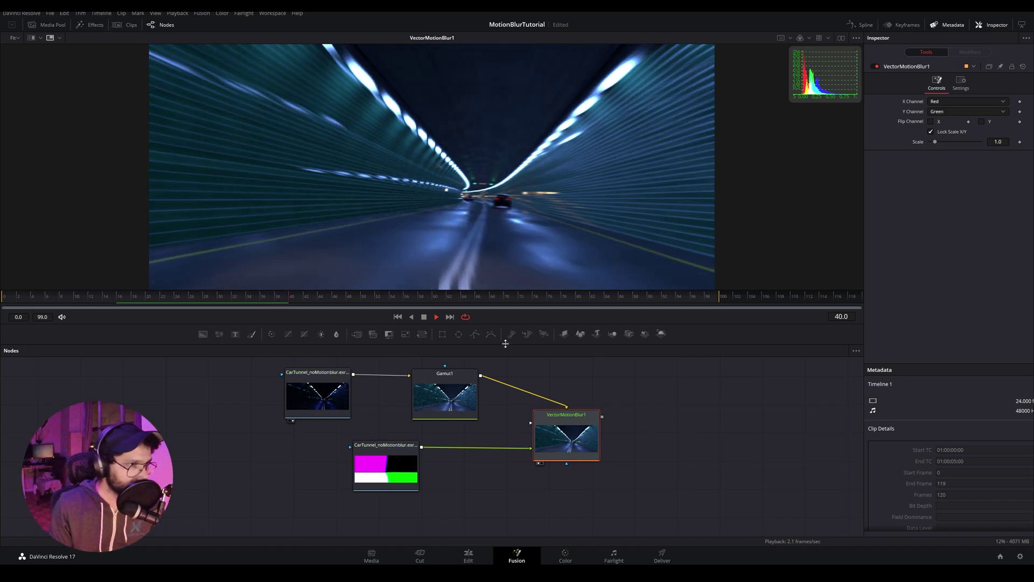
click(425, 318)
drag(292, 300, 177, 302)
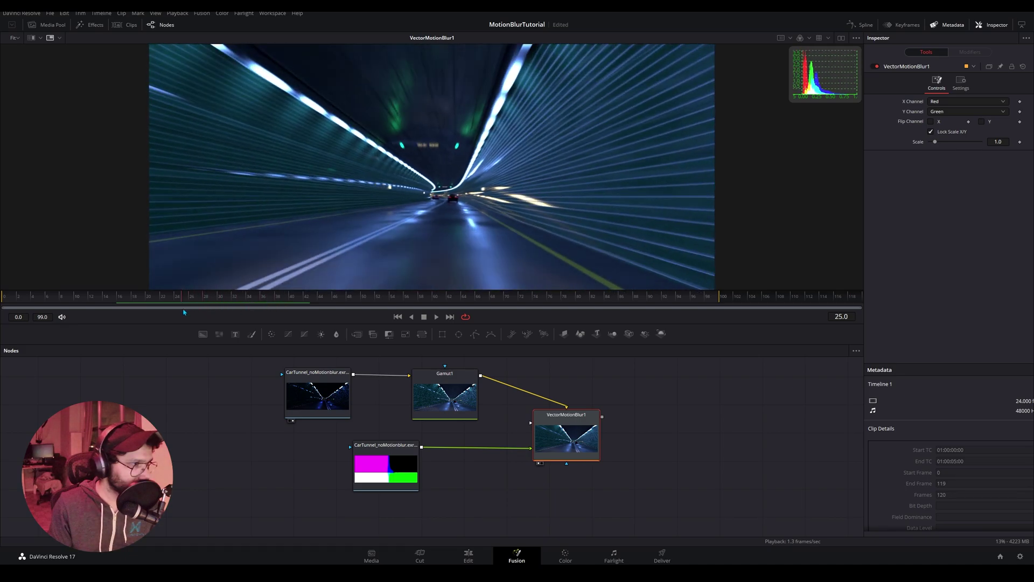
drag(641, 447, 547, 473)
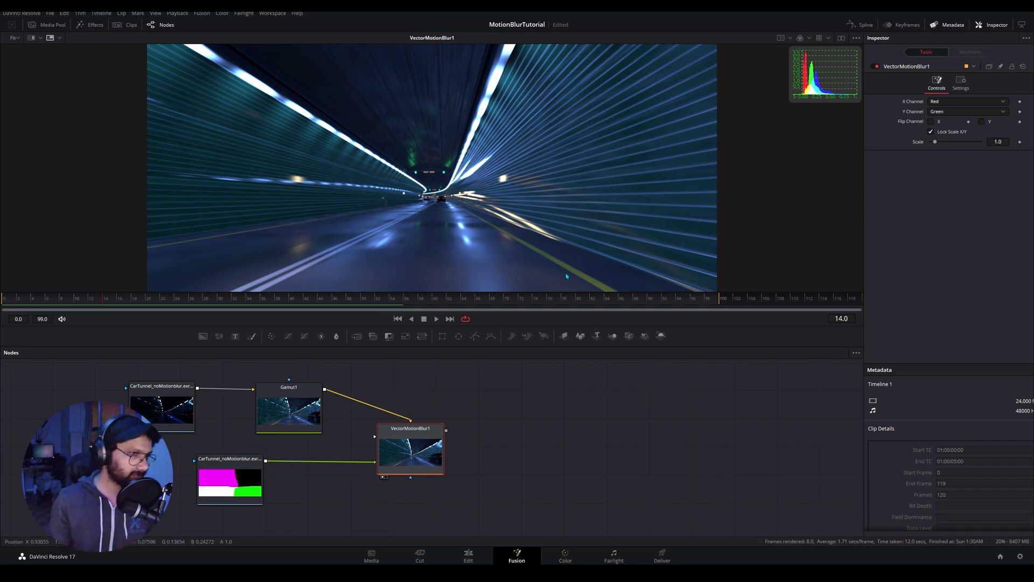
click(613, 554)
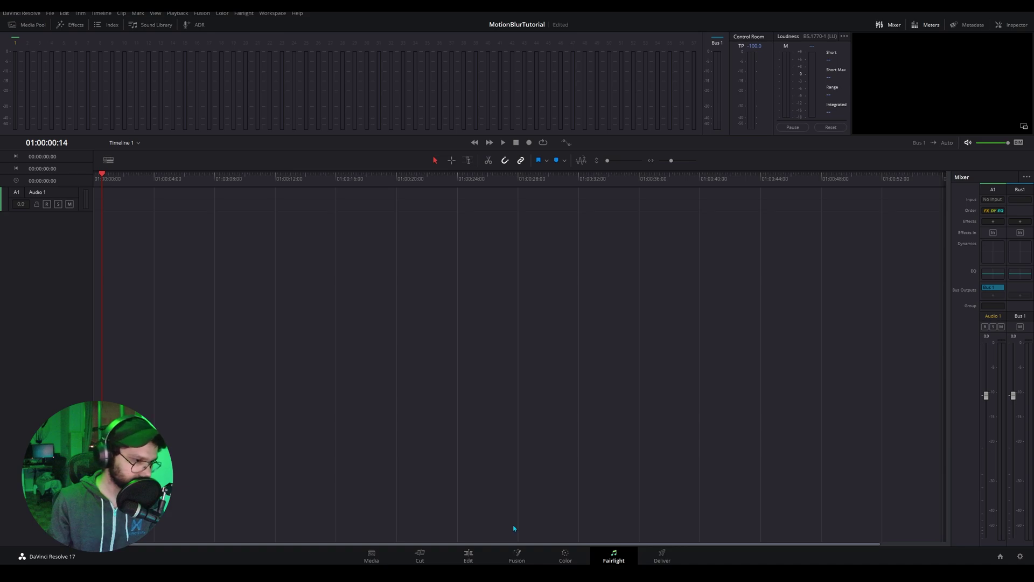
click(513, 558)
- Add a Saver node beside VectorMotionBlur1 and connect the blurred result into it
click(616, 471)
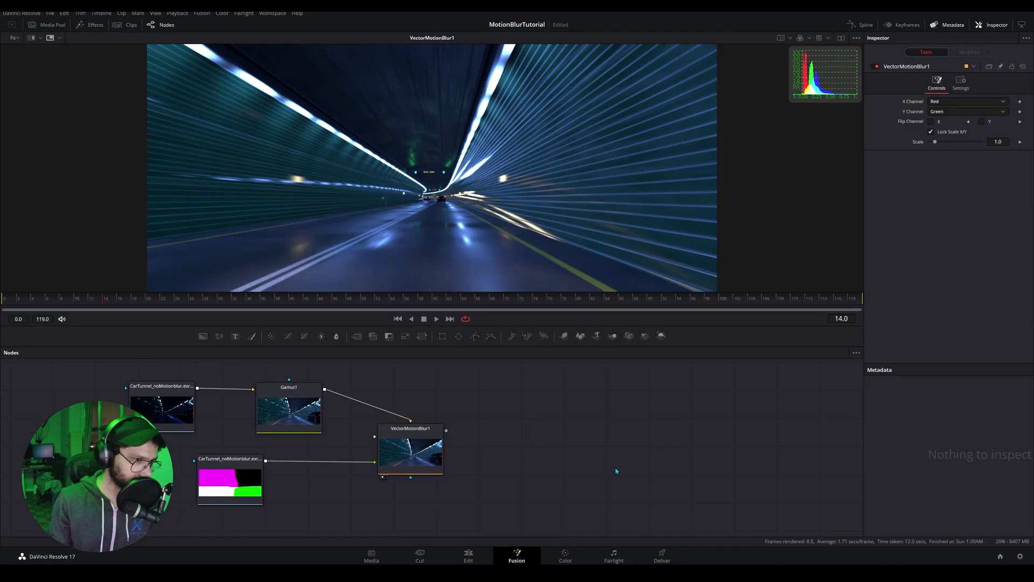
key(shift+space)
text(saver)
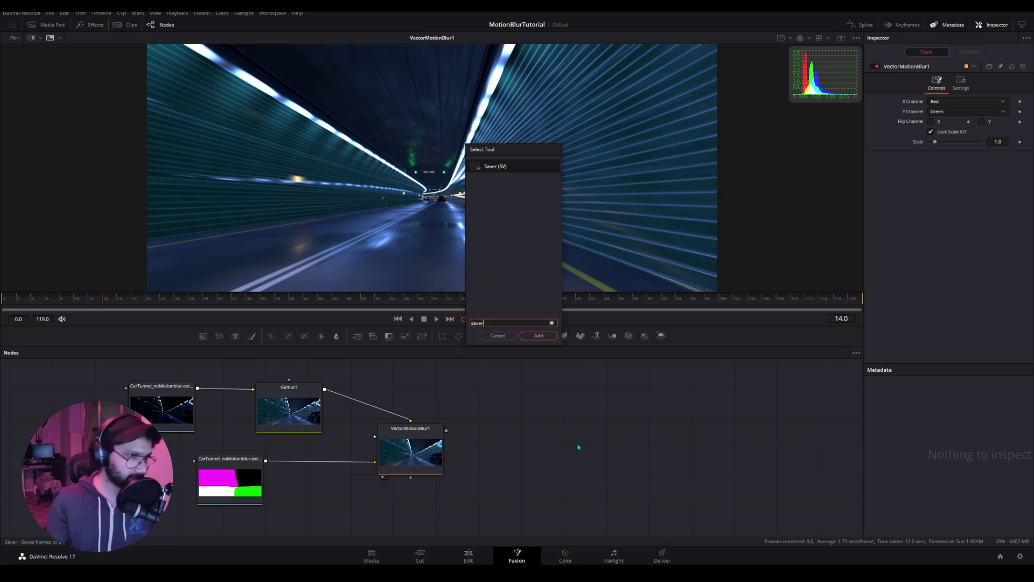
key(Return)
click(549, 435)
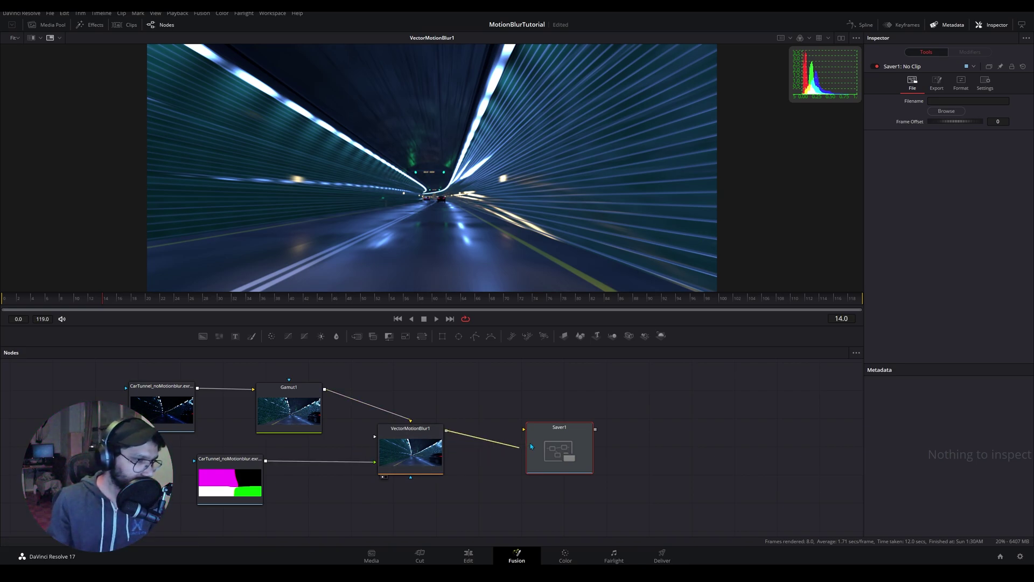
drag(446, 430, 553, 440)
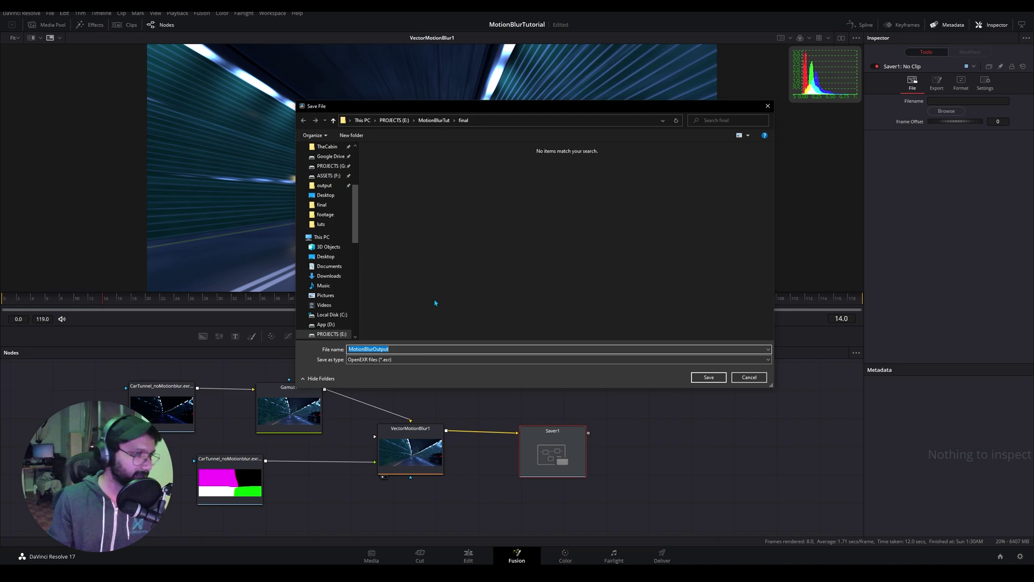
- Append .png to make the Saver output file MotionBlurOutput.png and confirm the save
click(430, 347)
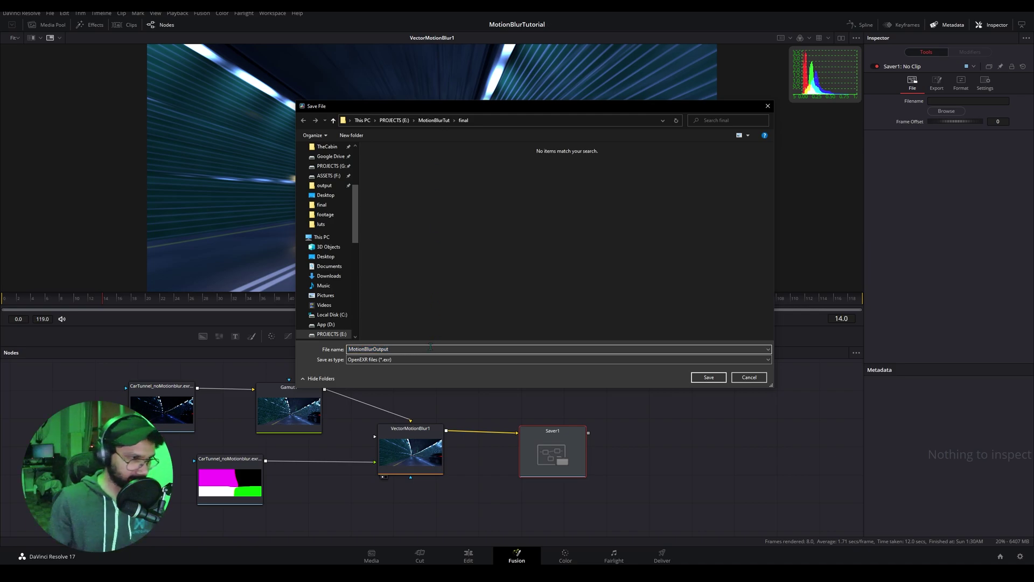
click(429, 359)
click(428, 361)
double_click(430, 349)
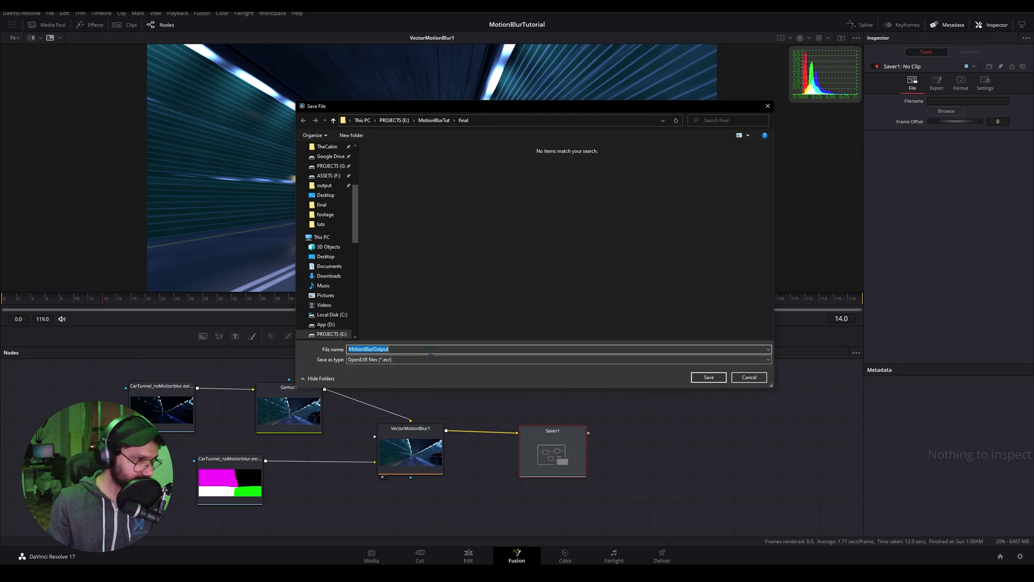
click(430, 350)
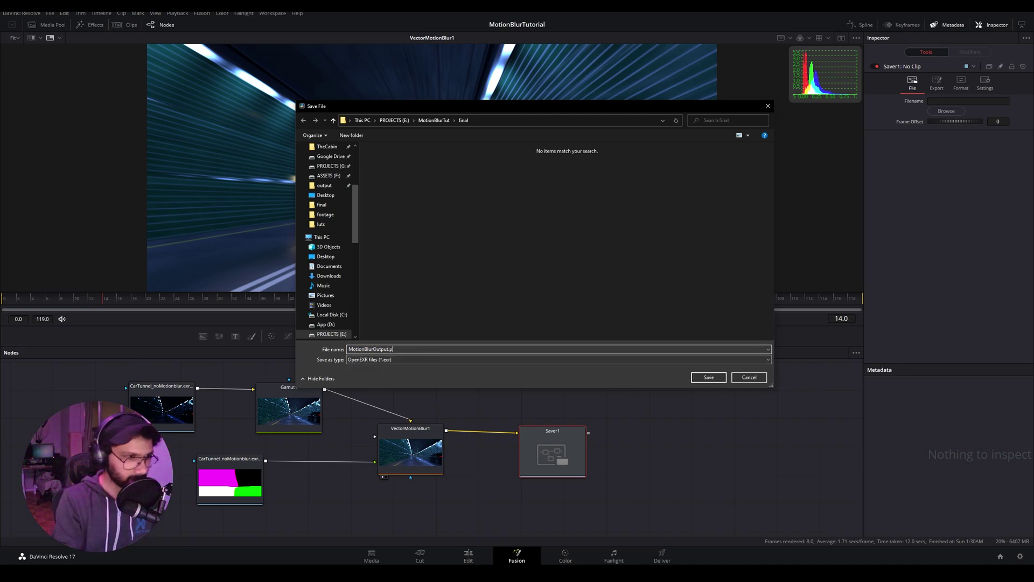
text(.png)
key(Return)
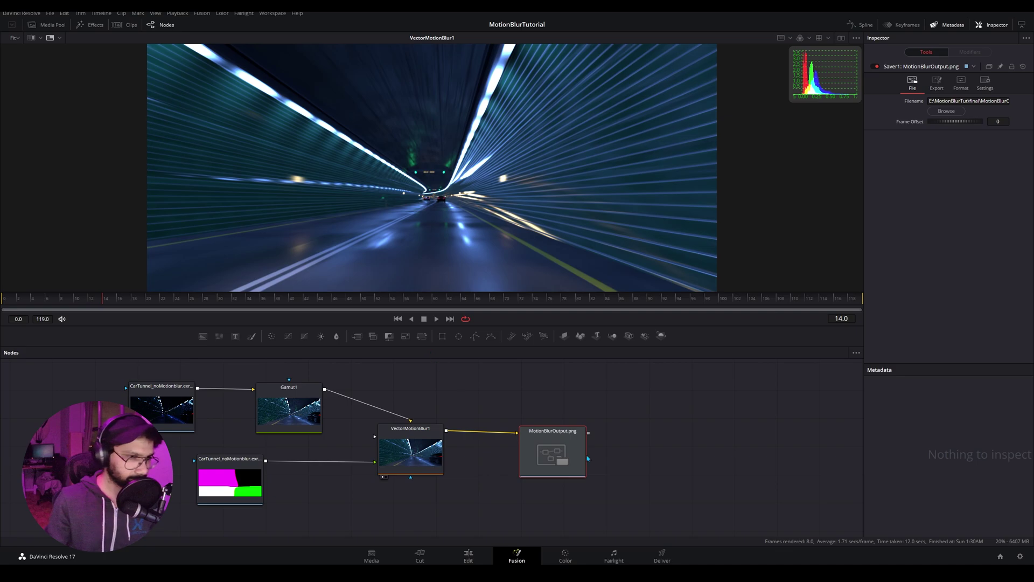
drag(568, 442, 574, 442)
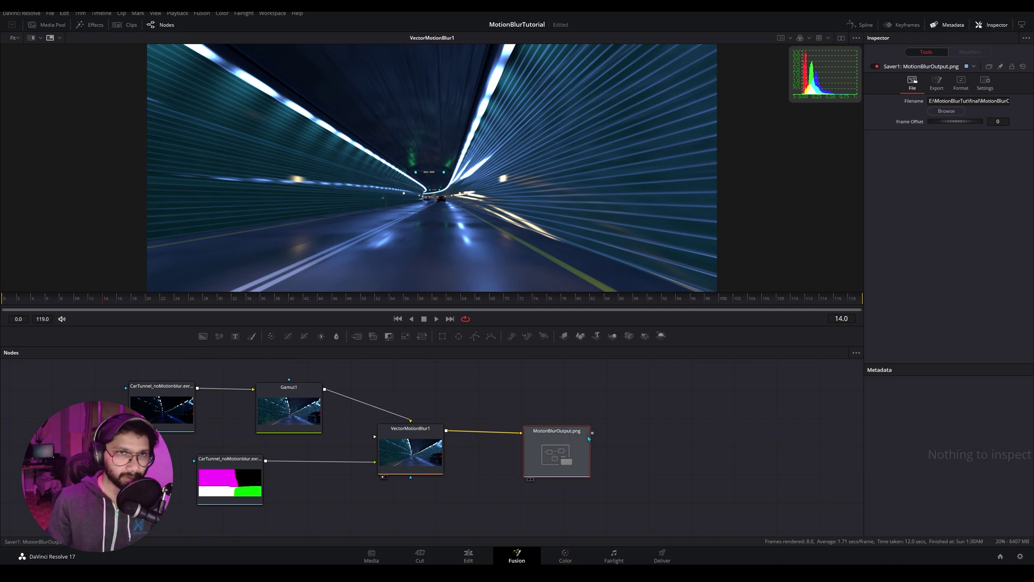
- Set the render range to end at frame 99, then preview frame 57
click(933, 88)
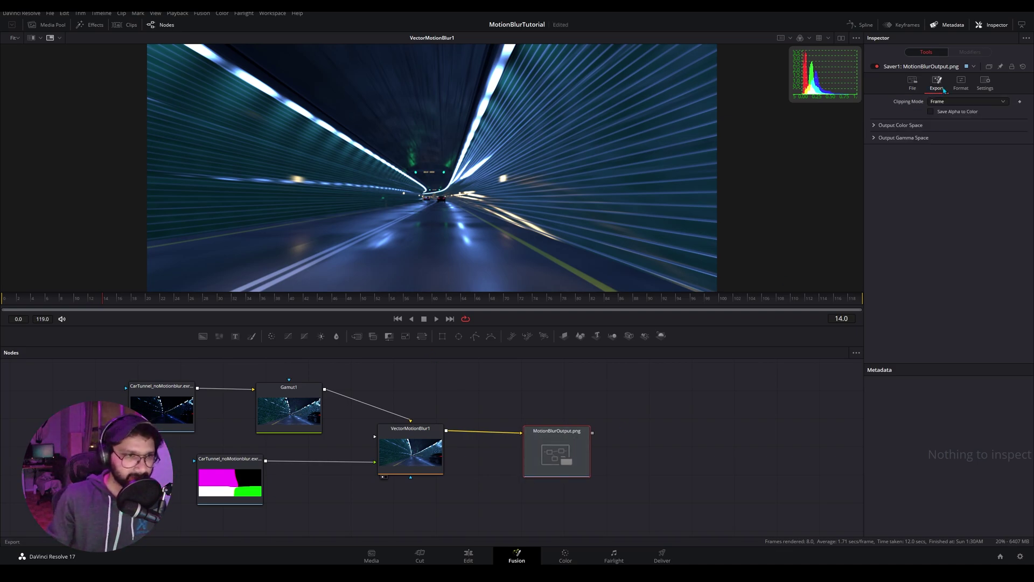
click(912, 83)
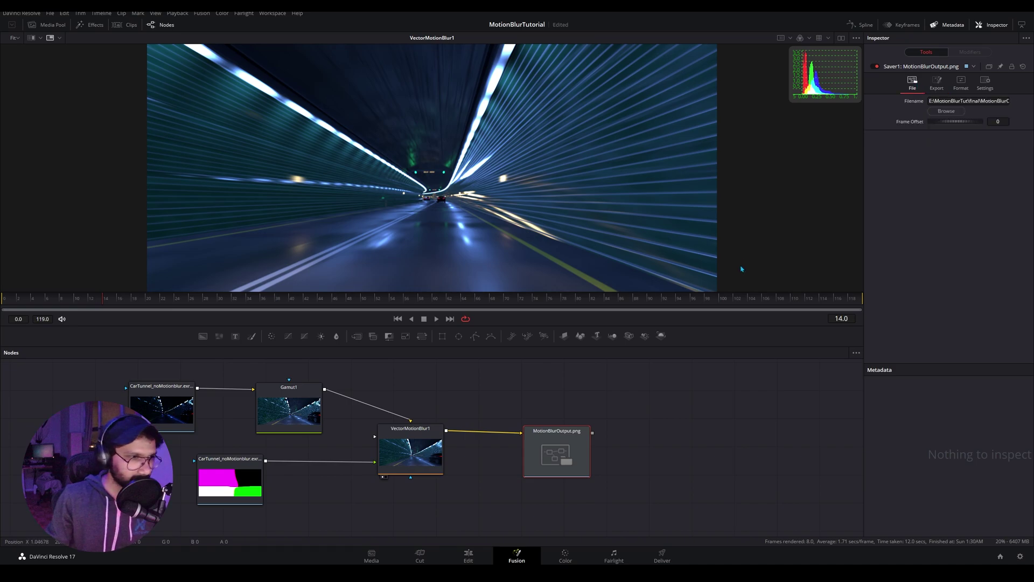
click(723, 299)
click(718, 300)
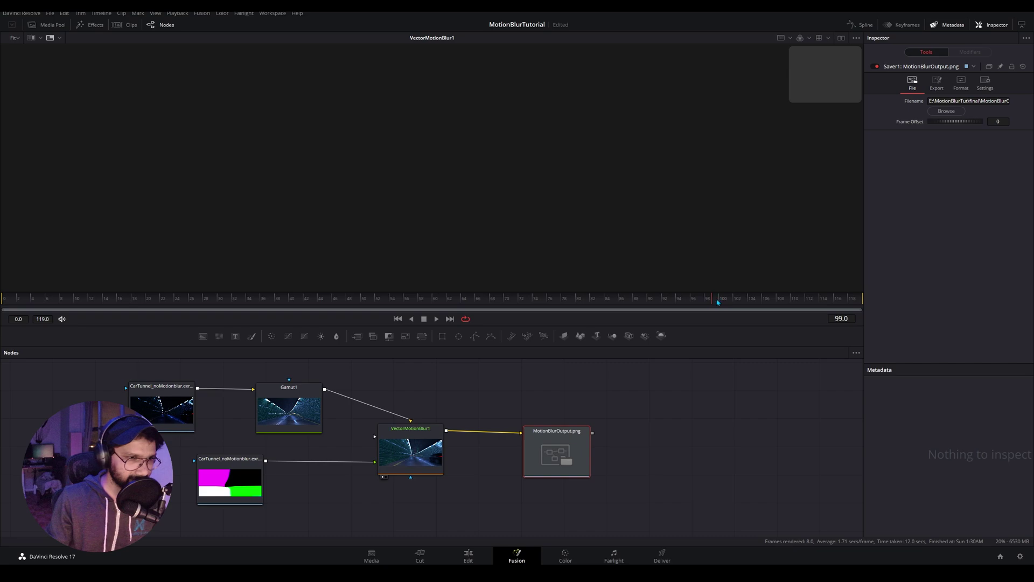
right_click(718, 302)
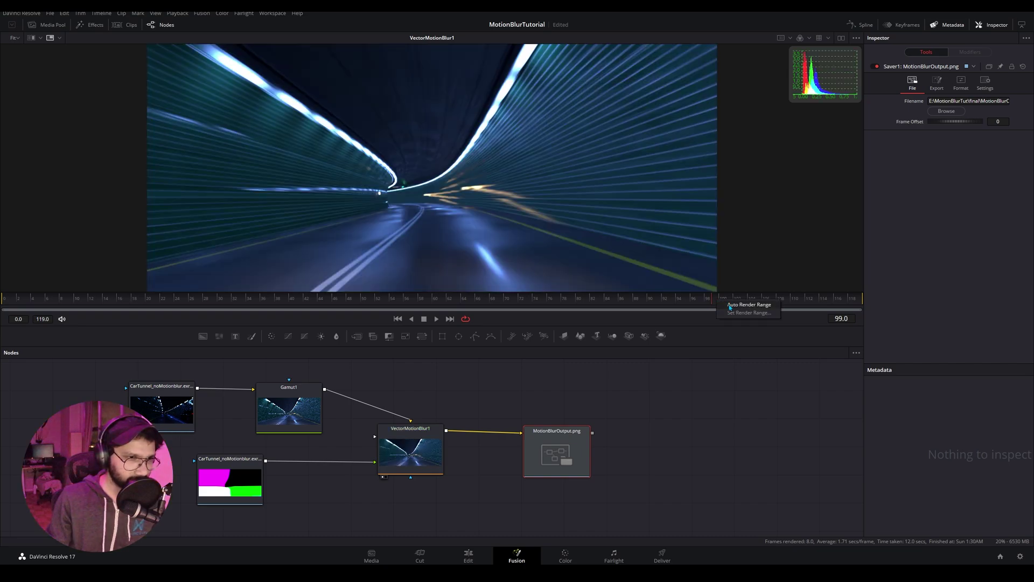
click(731, 305)
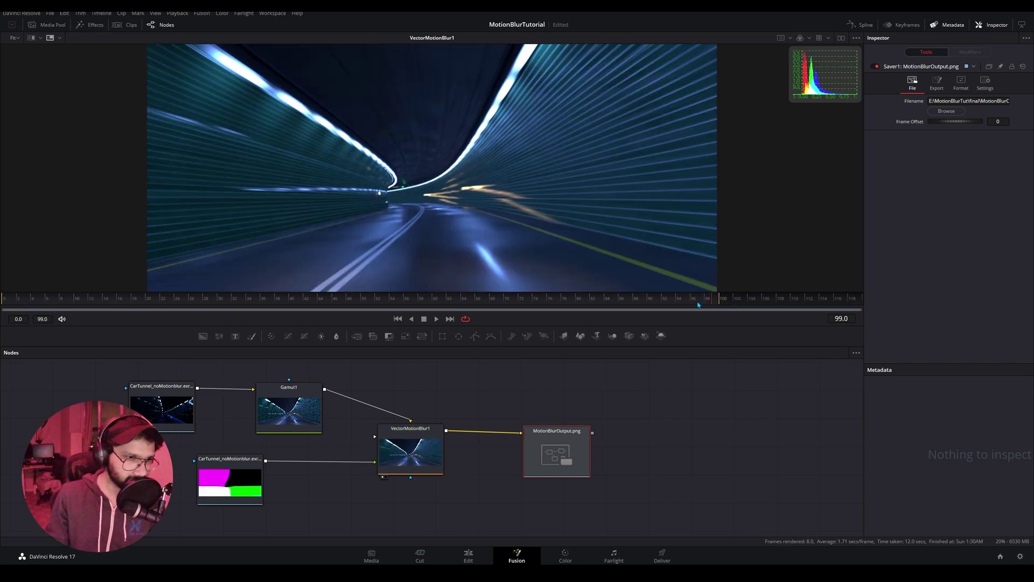
click(412, 301)
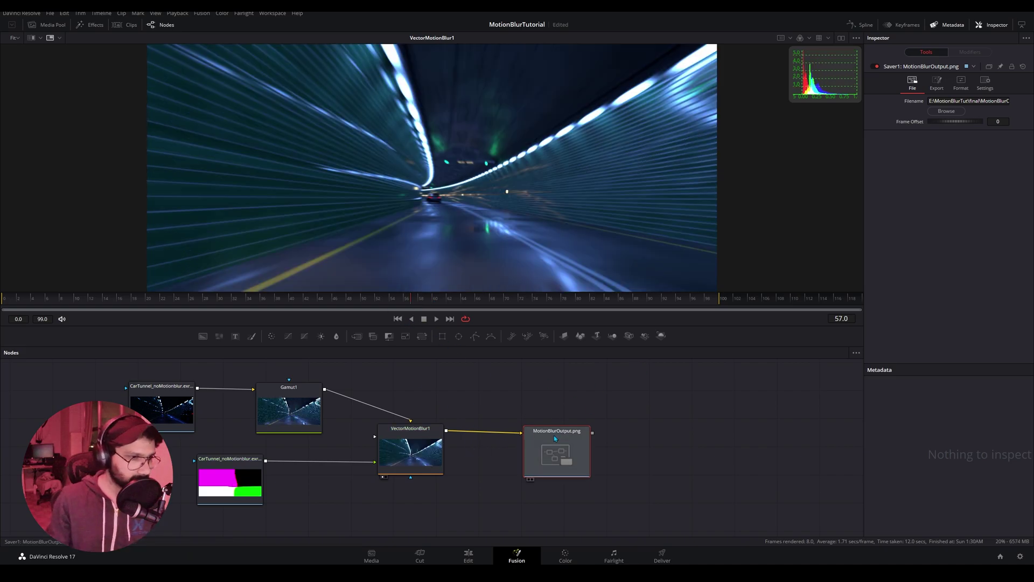
drag(555, 438, 551, 440)
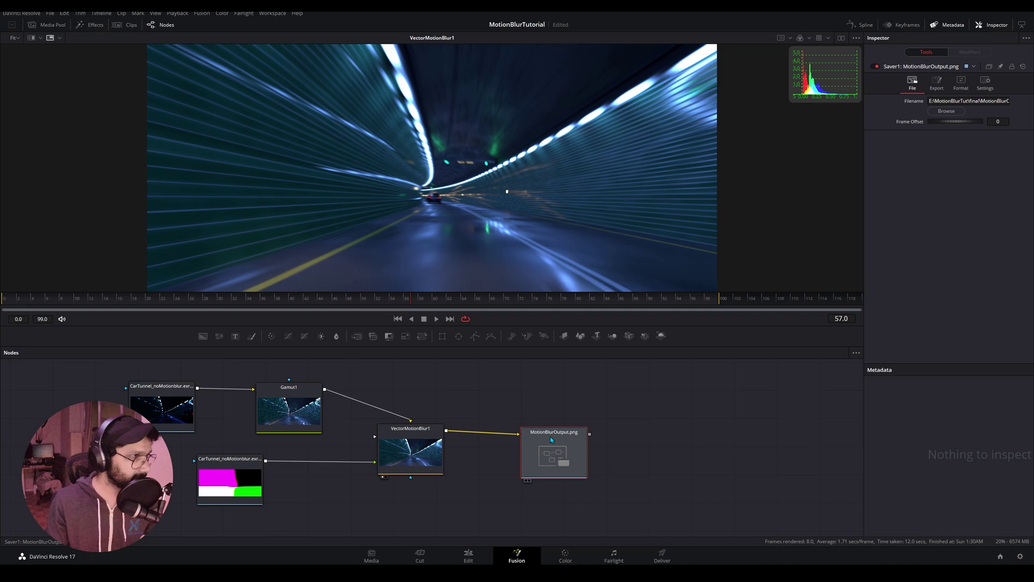
- Render All Savers from the Fusion menu to write the MotionBlurOutput PNG frames
click(202, 13)
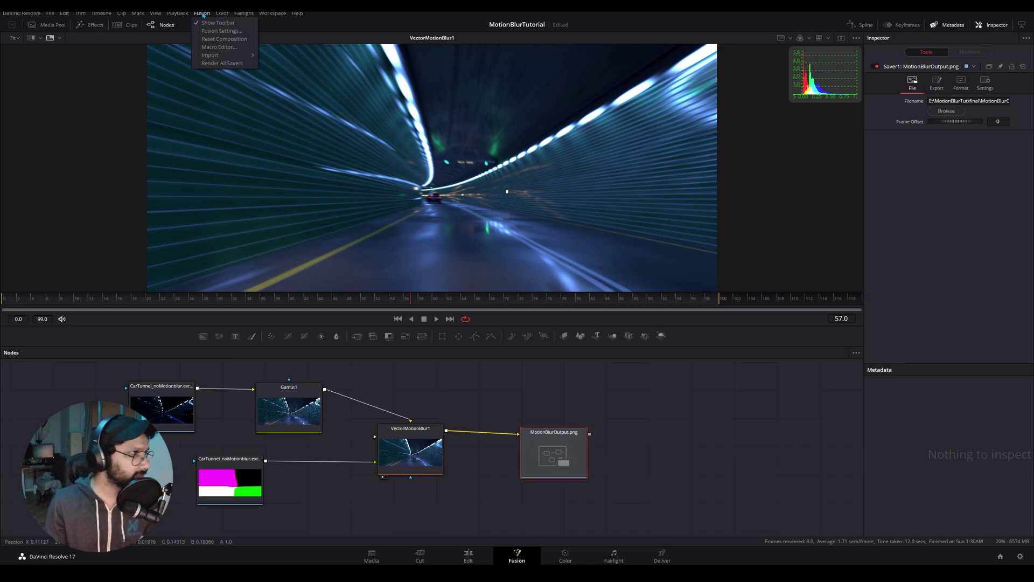
click(220, 64)
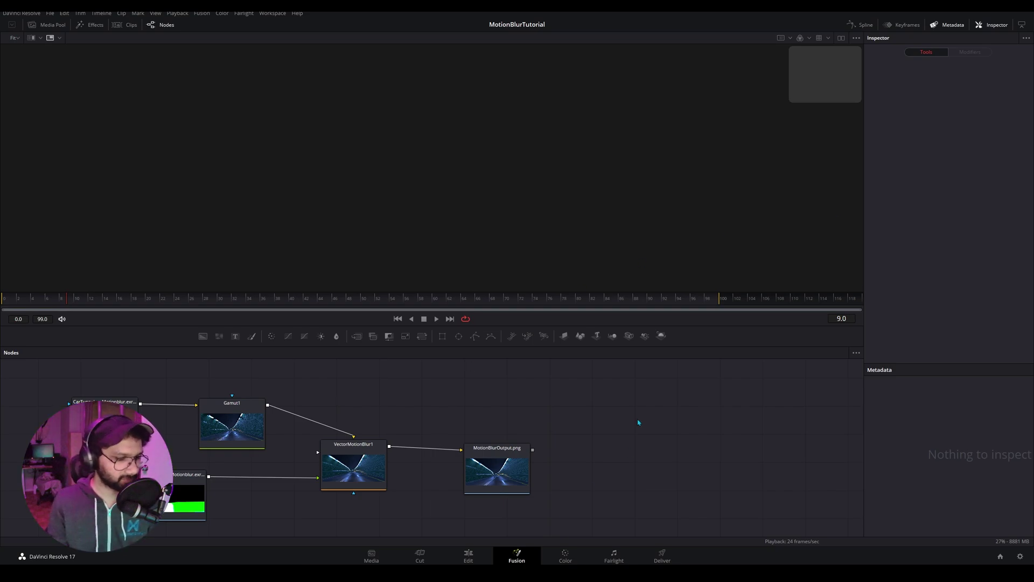
- Add a Loader reading the MotionBlurOutput0000 PNG sequence and show it in the viewer
key(shift+space)
text(Loa)
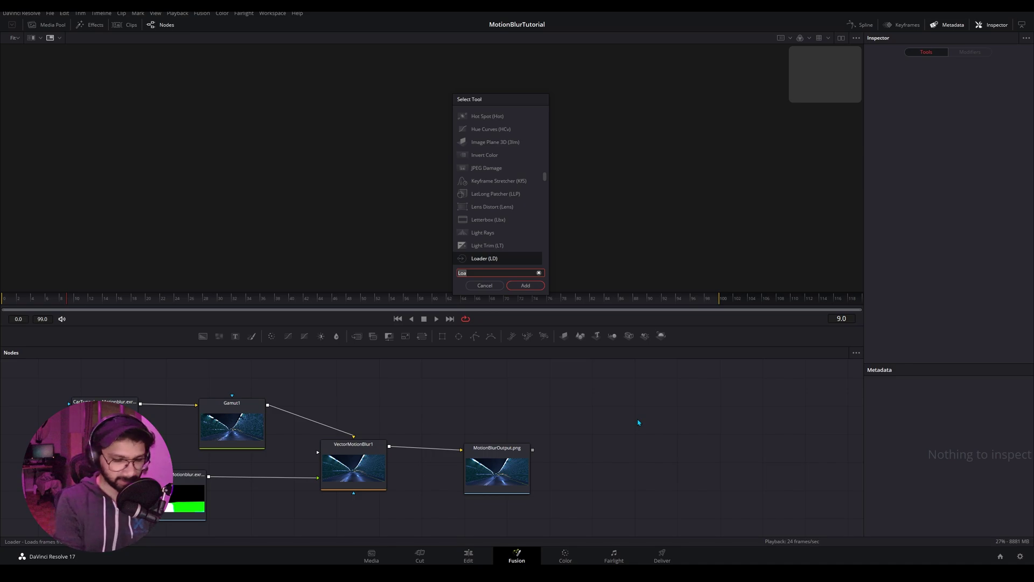
text(er)
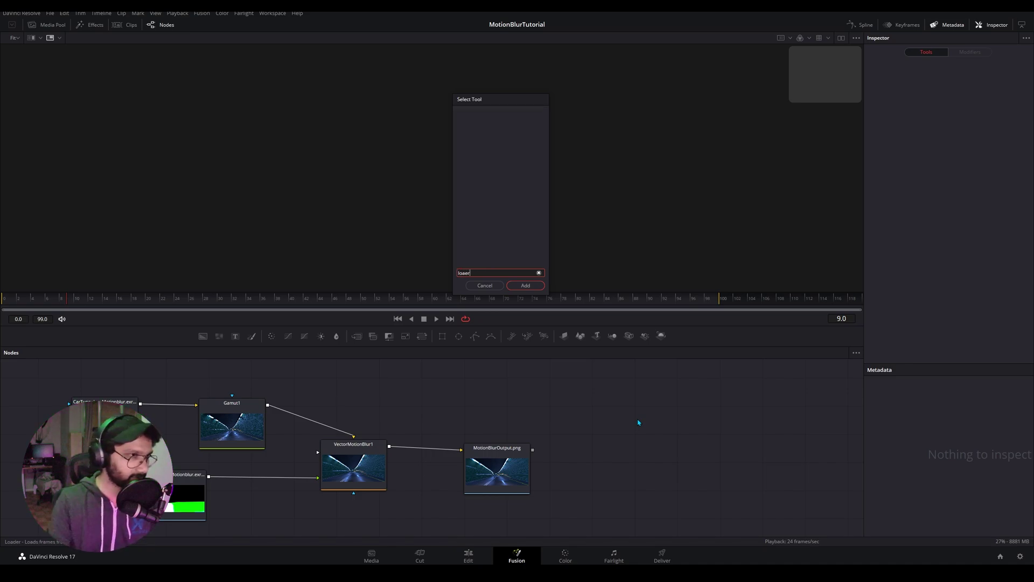
key(BackSpace)
key(BackSpace)
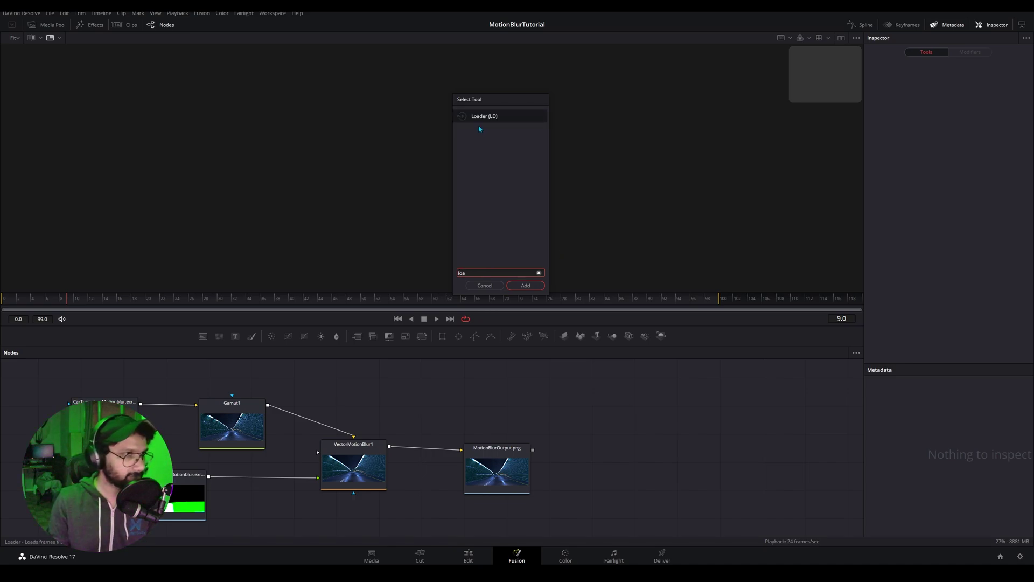
click(526, 286)
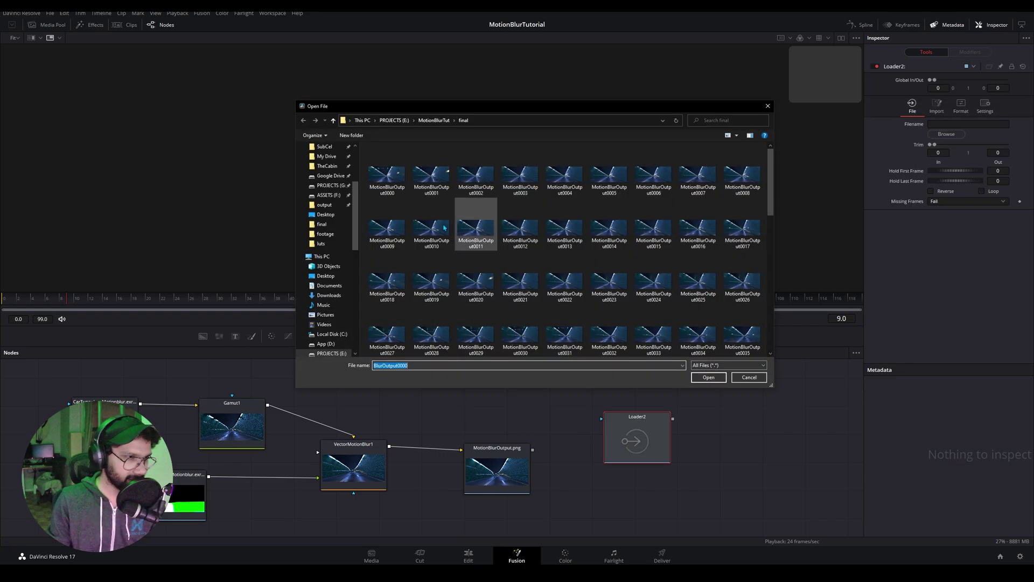
click(393, 184)
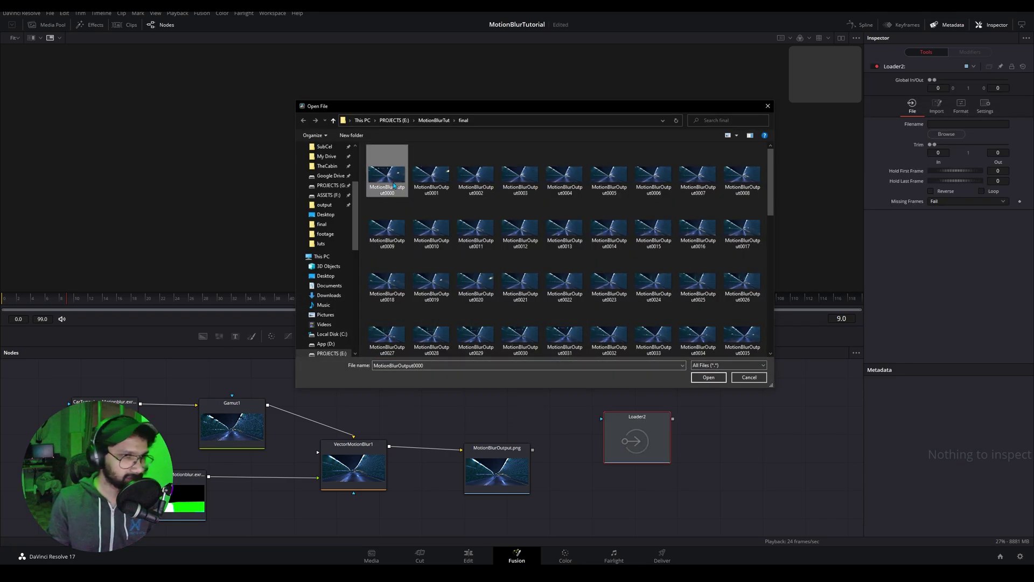
click(708, 377)
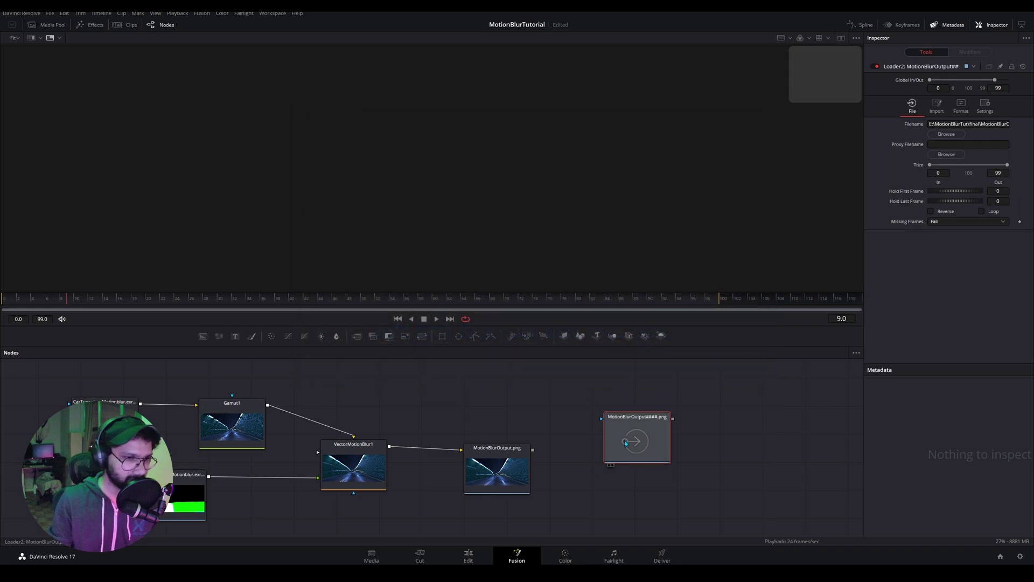
drag(617, 434, 619, 433)
key(1)
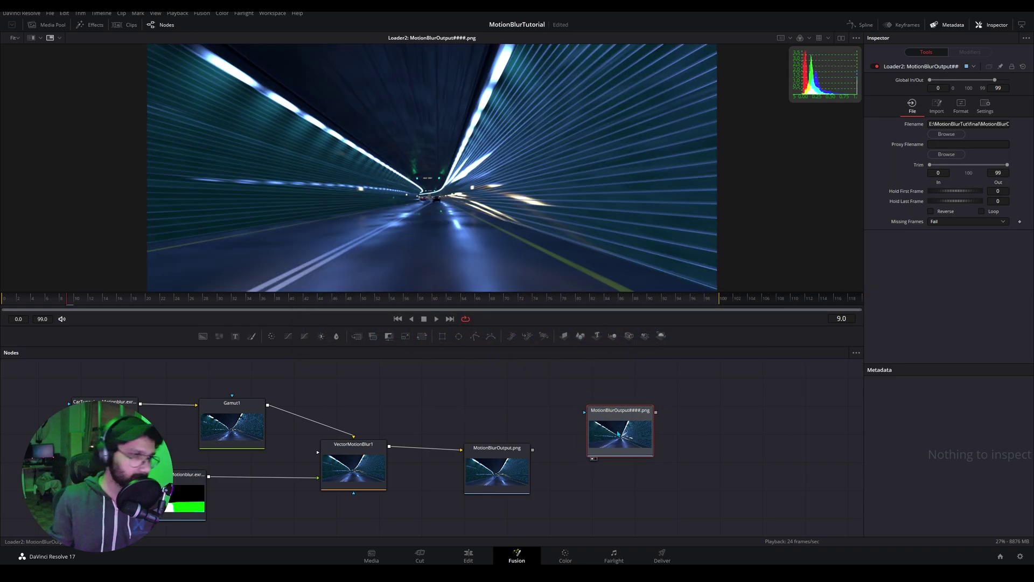
- Play the reloaded MotionBlurOutput sequence to review the streaked tunnel walls
click(436, 318)
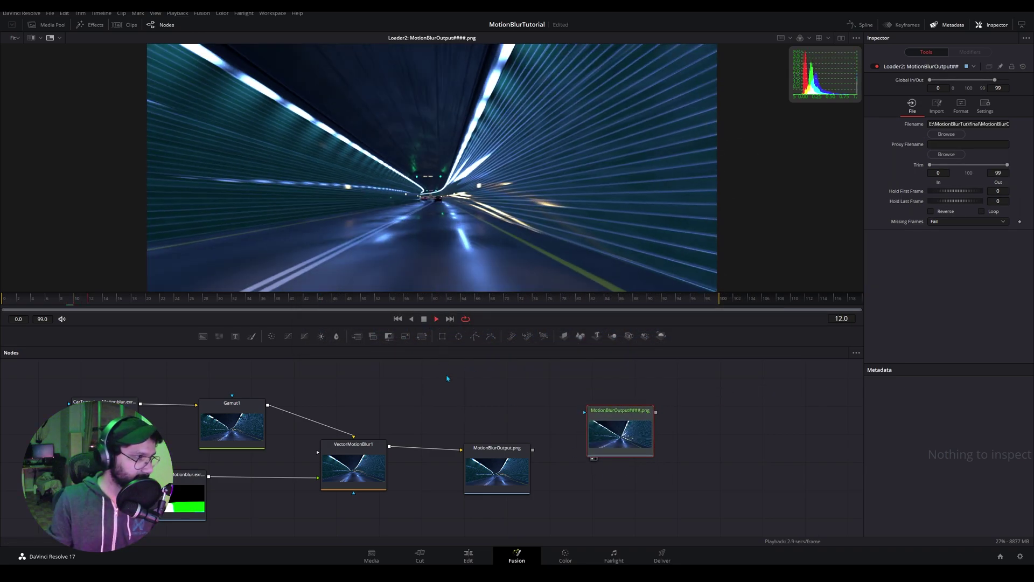